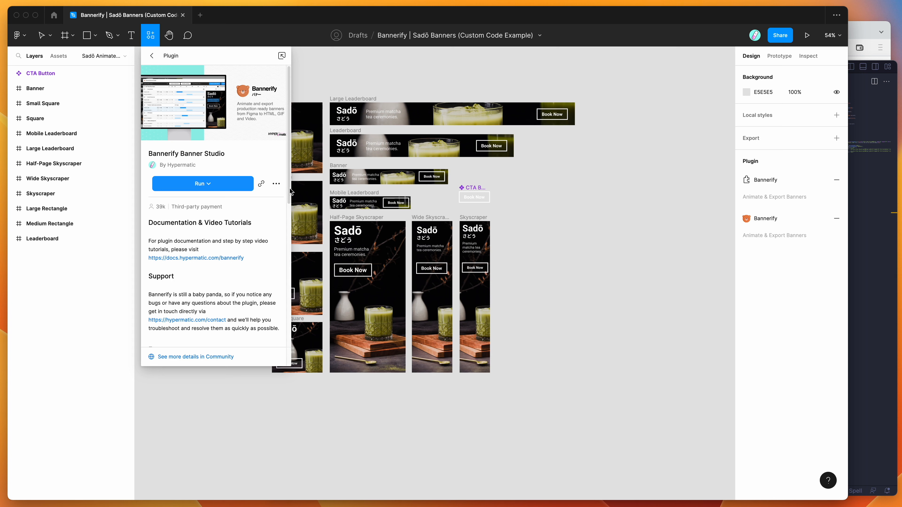
pyautogui.click(276, 185)
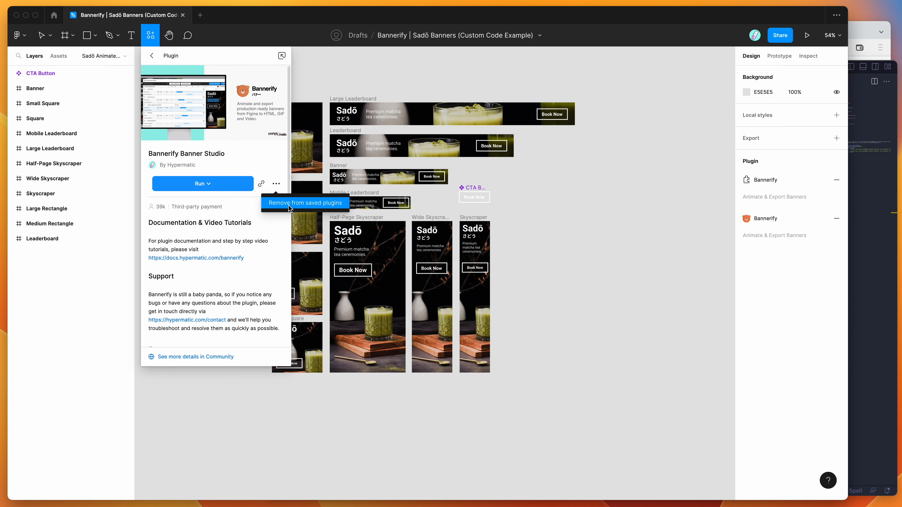
pyautogui.click(267, 161)
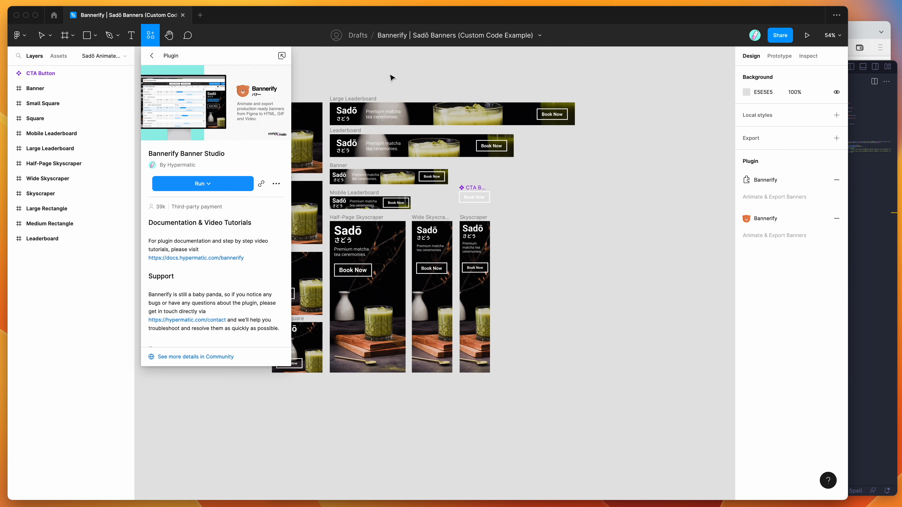
# - Run Bannerify Banner Studio from the saved plugins and move its window away from the middle of the canvas
pyautogui.press('Escape')
pyautogui.rightClick(317, 68)
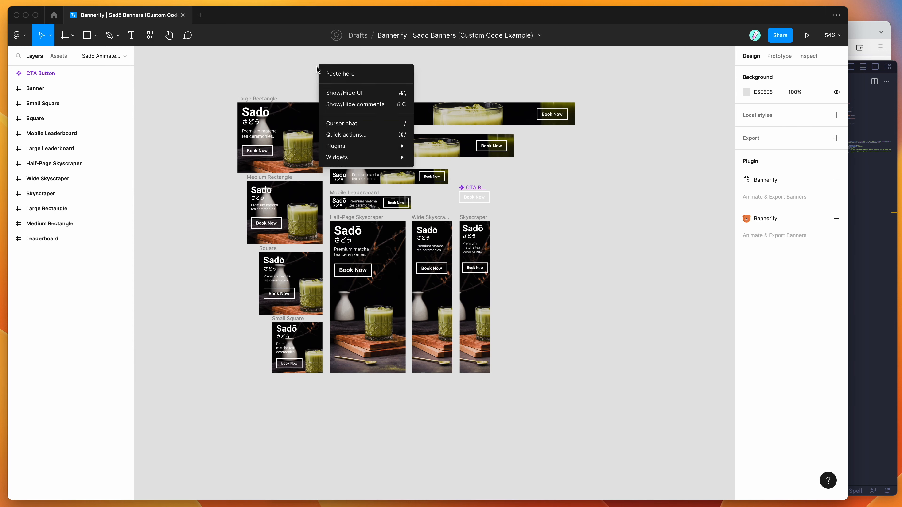
pyautogui.moveTo(354, 147)
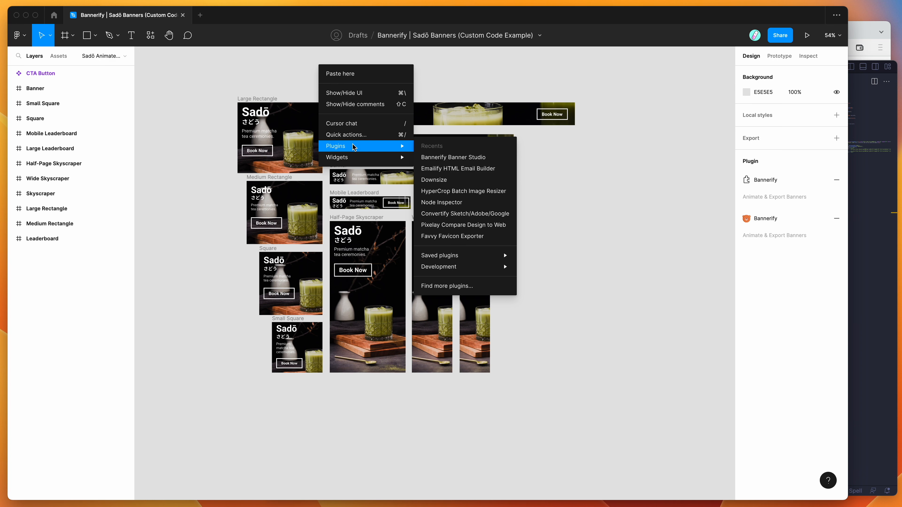
pyautogui.moveTo(476, 258)
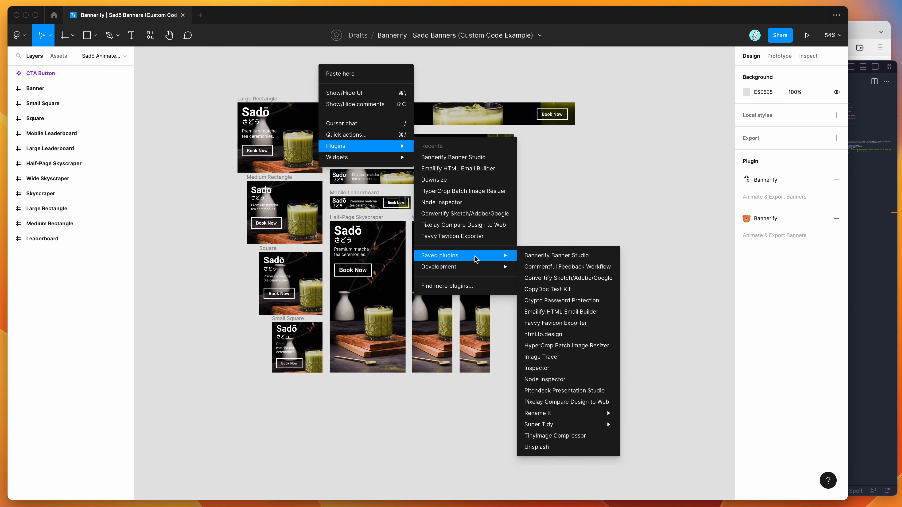
pyautogui.click(566, 256)
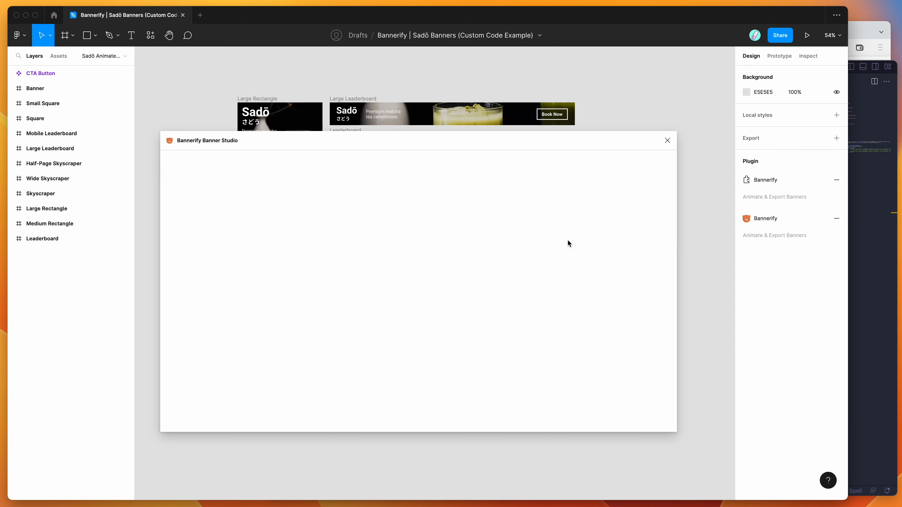
pyautogui.moveTo(500, 143); pyautogui.dragTo(618, 183)
# - Select the Large Rectangle, Large Leaderboard and Leaderboard frames individually to examine how the canvas selection filters the plugin's banner list
pyautogui.scroll(-2, 592, 144)
pyautogui.hscroll(2, 592, 144)
pyautogui.hscroll(3, 592, 144)
pyautogui.scroll(1, 592, 144)
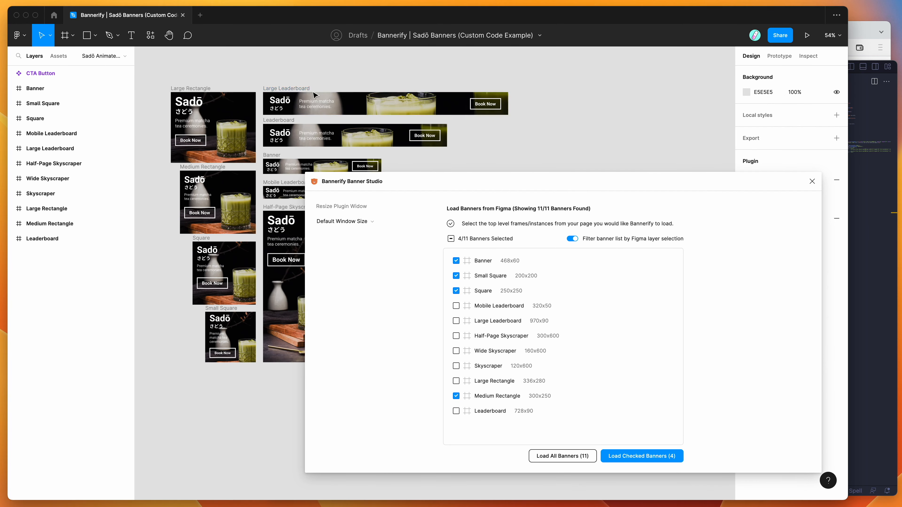
pyautogui.click(193, 88)
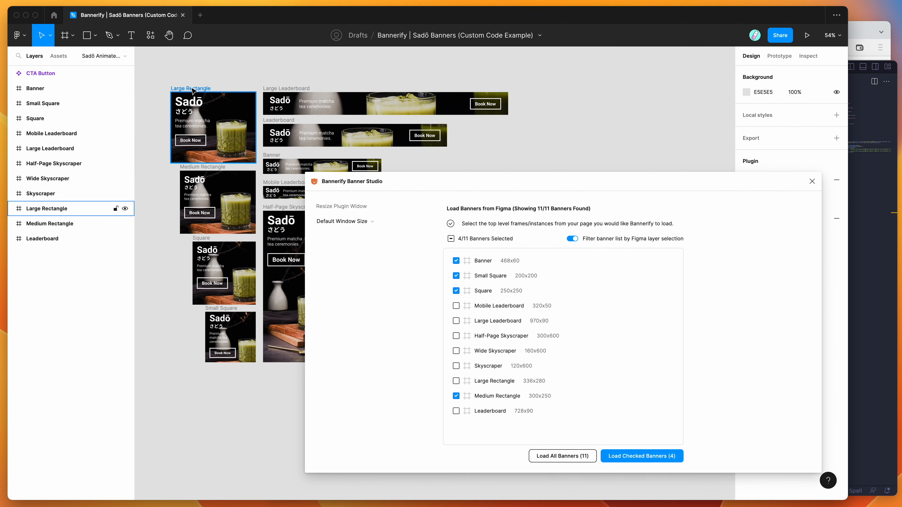
pyautogui.click(284, 92)
pyautogui.click(282, 122)
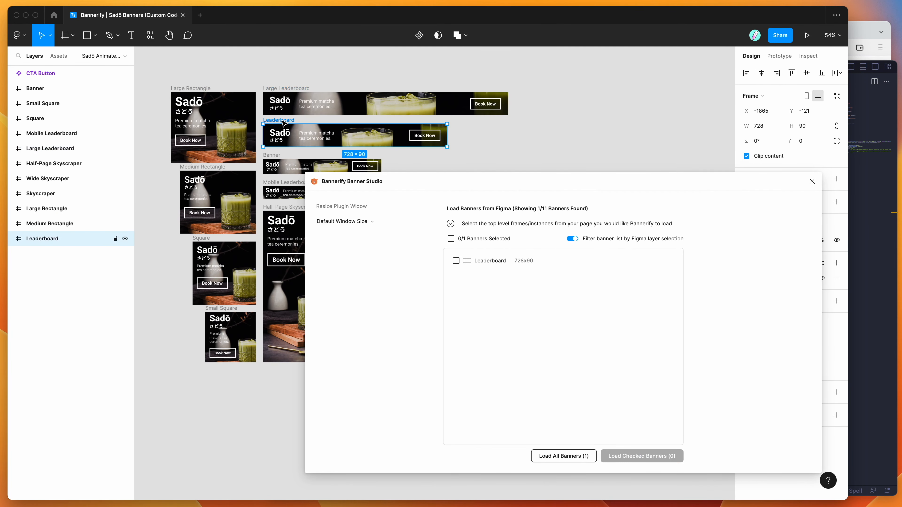
pyautogui.click(287, 70)
pyautogui.hscroll(1, 246, 77)
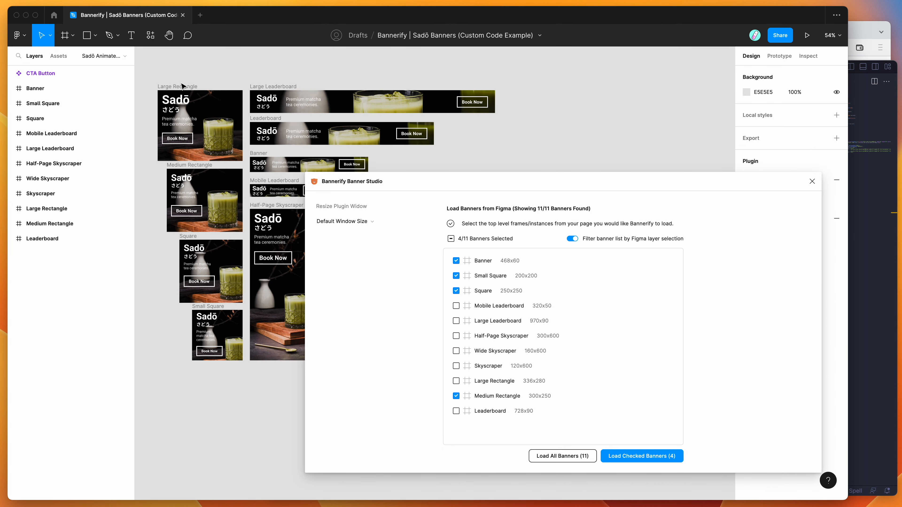
pyautogui.click(182, 85)
pyautogui.click(284, 91)
# - Clear the canvas selection and load the checked Banner, Small Square, Square and Medium Rectangle frames into the plugin
pyautogui.click(252, 77)
pyautogui.click(634, 458)
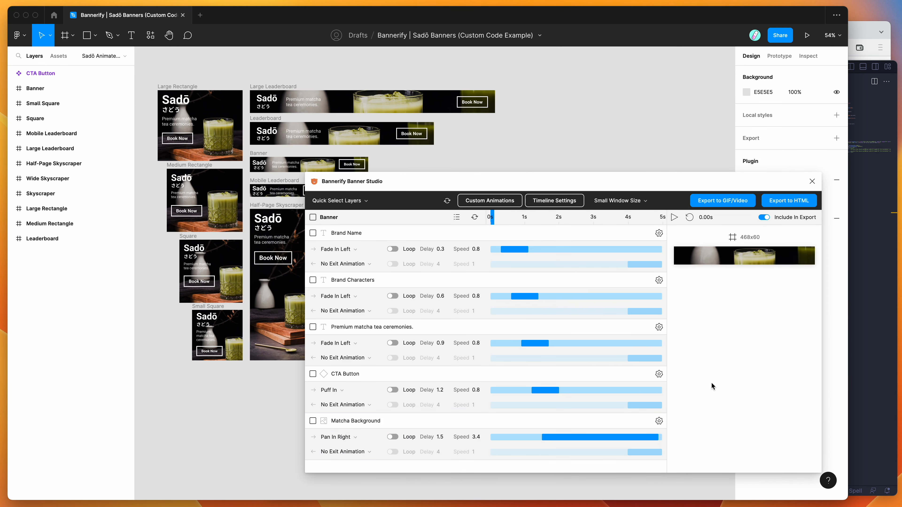
# - Examine the layers inside Mobile Leaderboard and scrub the Banner animation preview to 5 seconds
pyautogui.click(11, 133)
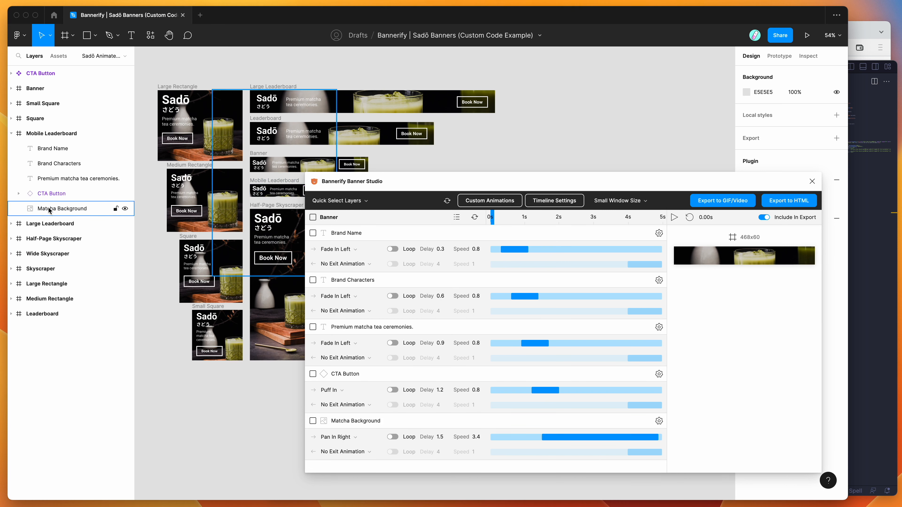
pyautogui.click(11, 133)
pyautogui.moveTo(494, 221); pyautogui.dragTo(661, 222)
pyautogui.moveTo(638, 187); pyautogui.dragTo(615, 166)
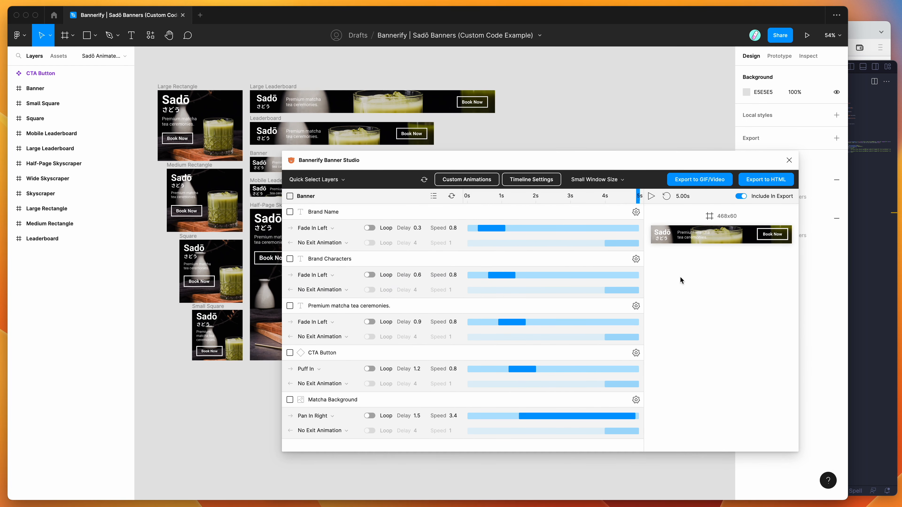
pyautogui.scroll(-2, 301, 96)
pyautogui.scroll(1, 301, 94)
pyautogui.moveTo(397, 159); pyautogui.dragTo(356, 139)
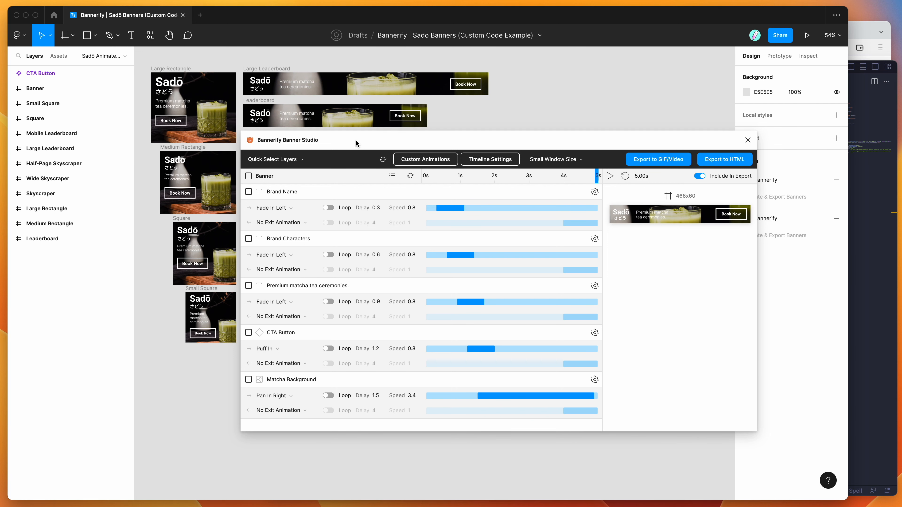
pyautogui.moveTo(367, 137); pyautogui.dragTo(367, 139)
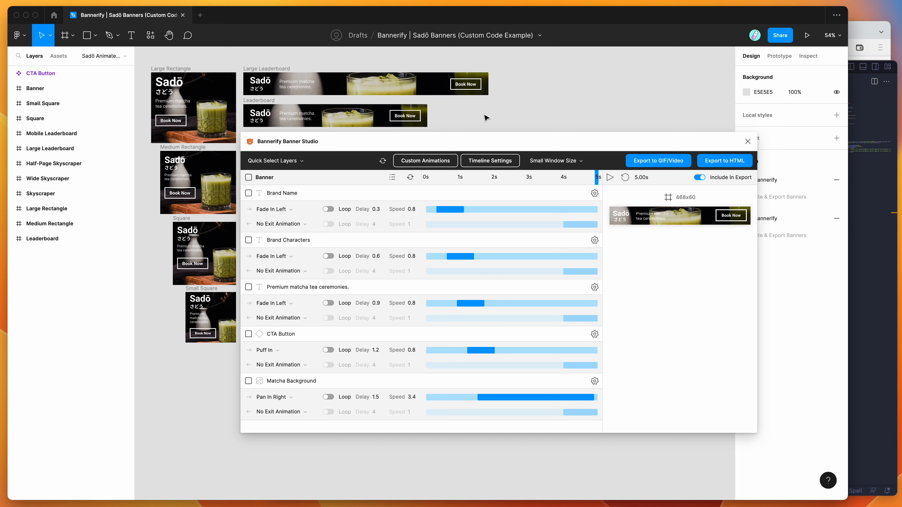
pyautogui.moveTo(509, 142); pyautogui.dragTo(549, 161)
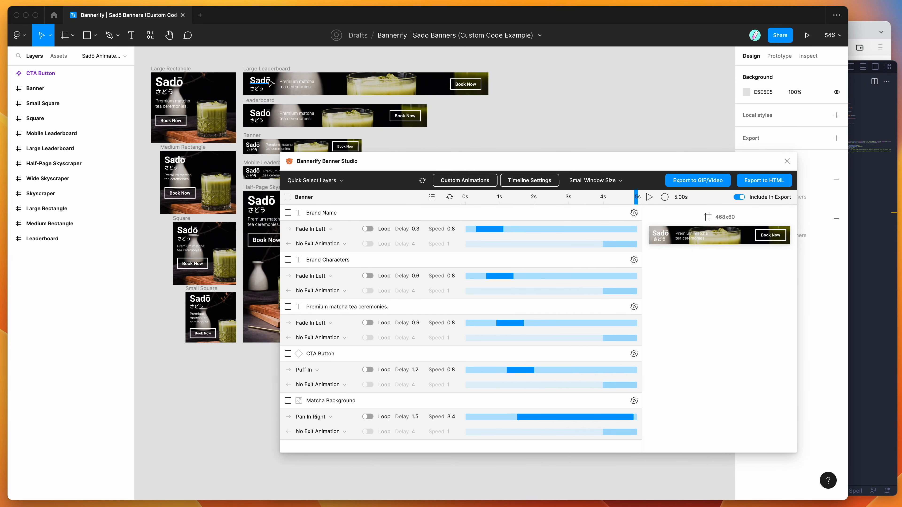
pyautogui.moveTo(616, 162); pyautogui.dragTo(580, 144)
pyautogui.moveTo(666, 139); pyautogui.dragTo(628, 143)
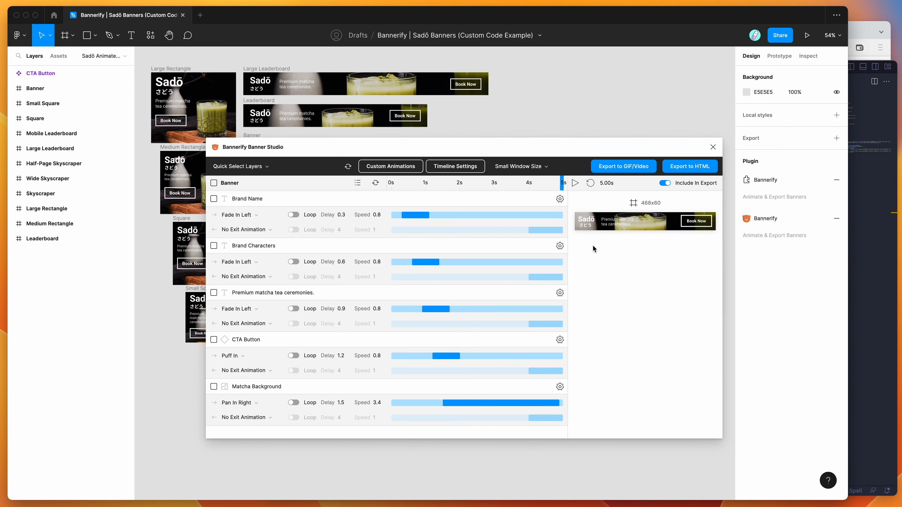
# - Open the HTML export settings, choose HTML/CSS as the code output and enable Inject Custom Code
pyautogui.click(684, 171)
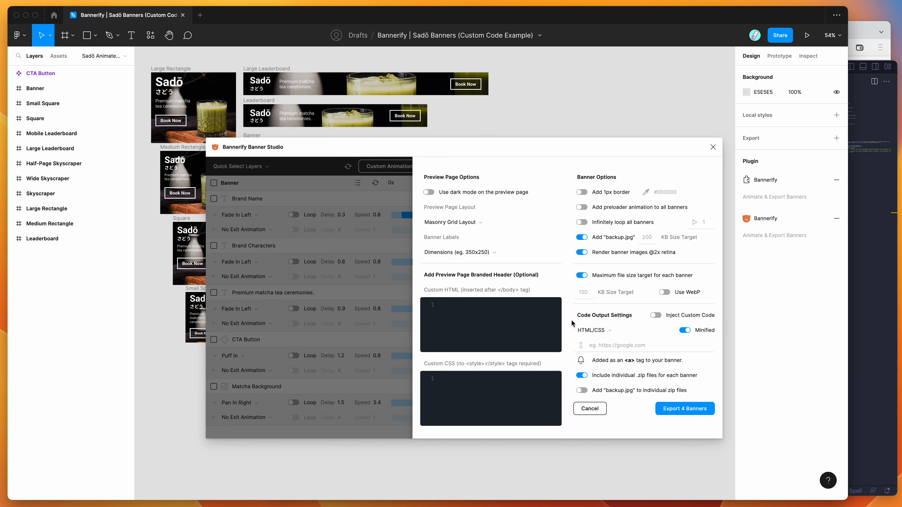
pyautogui.click(622, 329)
pyautogui.scroll(-5, 618, 286)
pyautogui.scroll(-3, 615, 290)
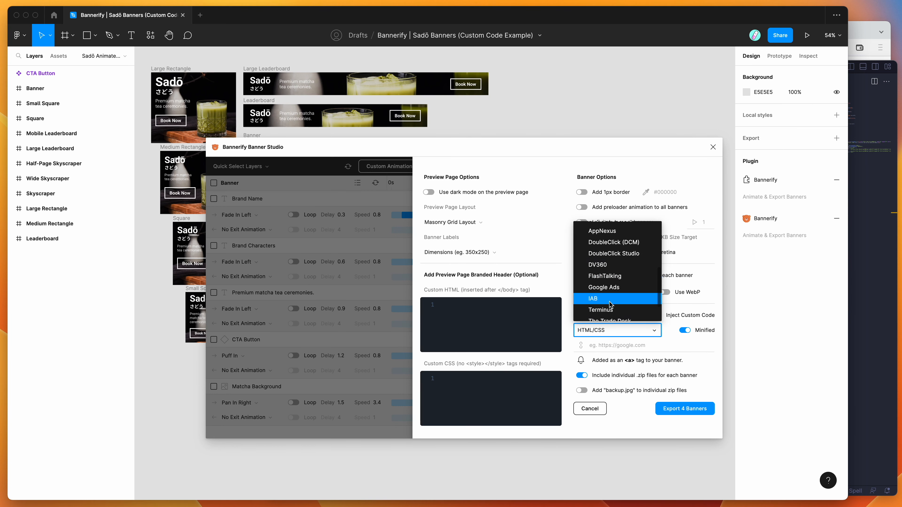
pyautogui.scroll(10, 609, 281)
pyautogui.scroll(2, 607, 274)
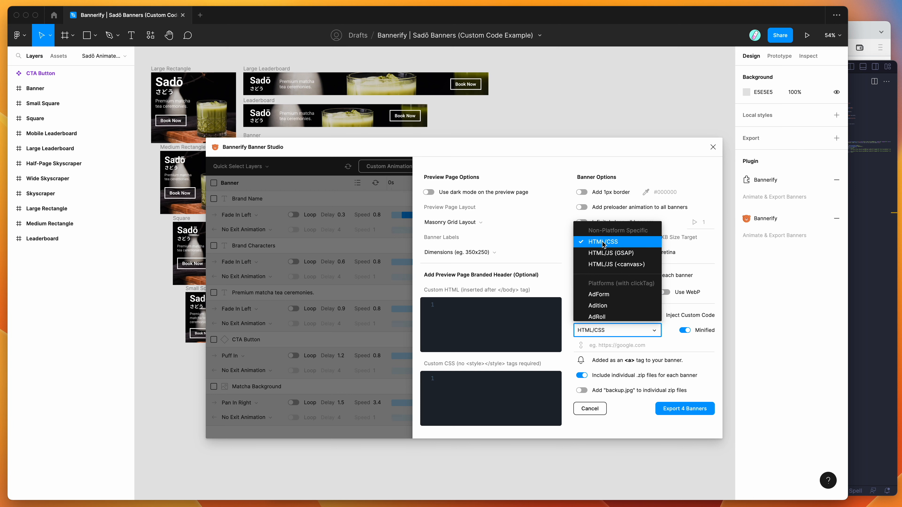
pyautogui.click(603, 241)
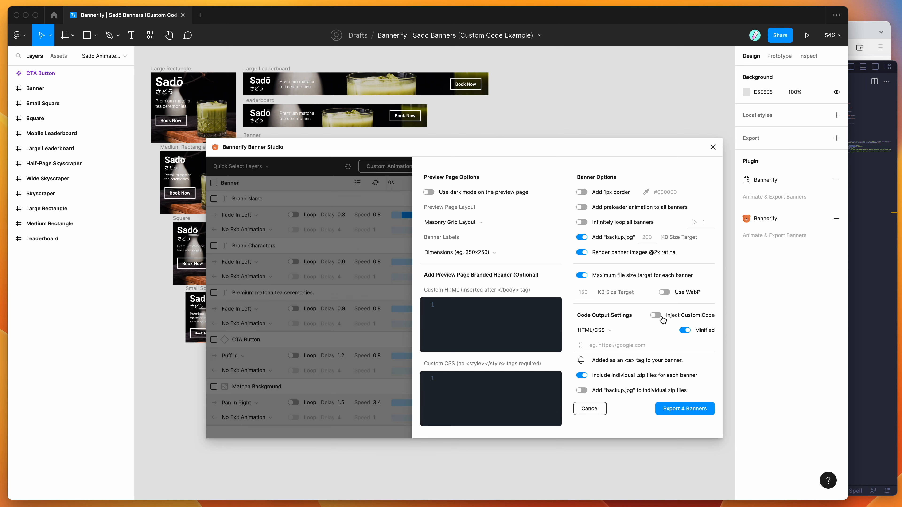
pyautogui.click(655, 316)
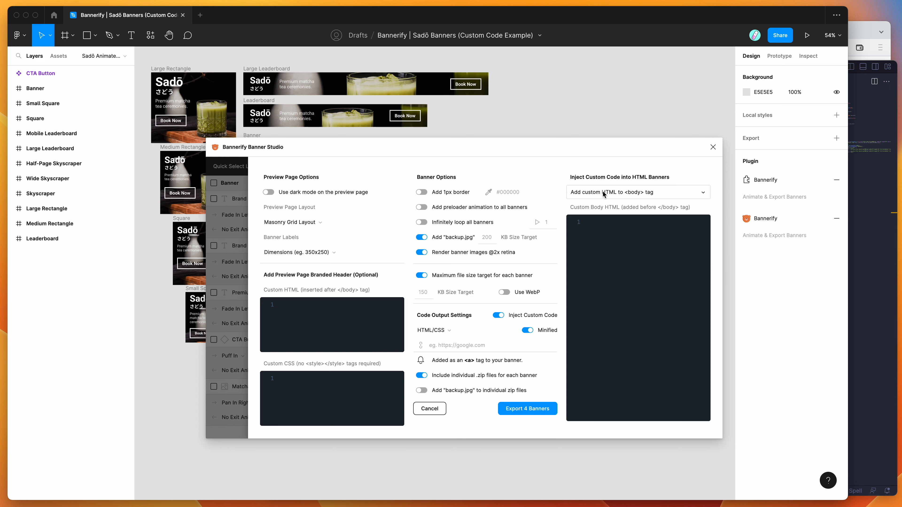
# - Review the custom code areas for <head> HTML, CSS styles and Javascript, and return to the <body> HTML area
pyautogui.click(658, 192)
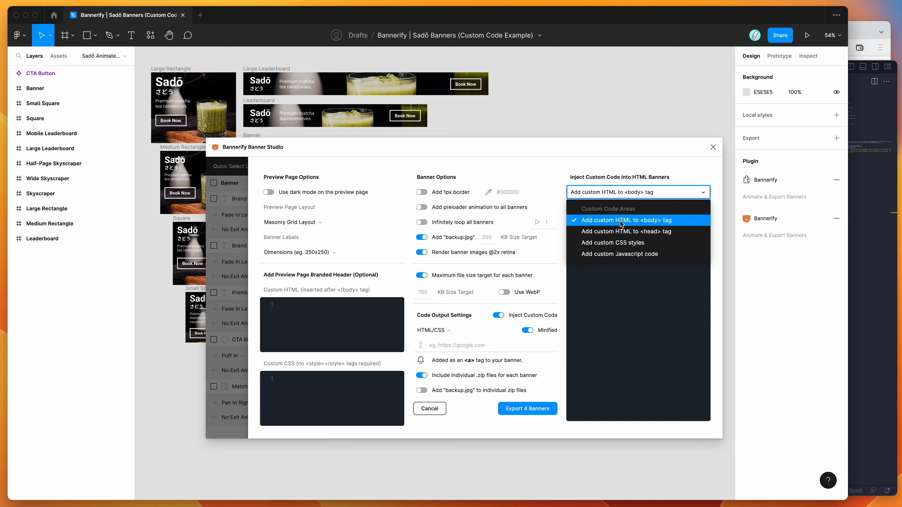
pyautogui.click(614, 235)
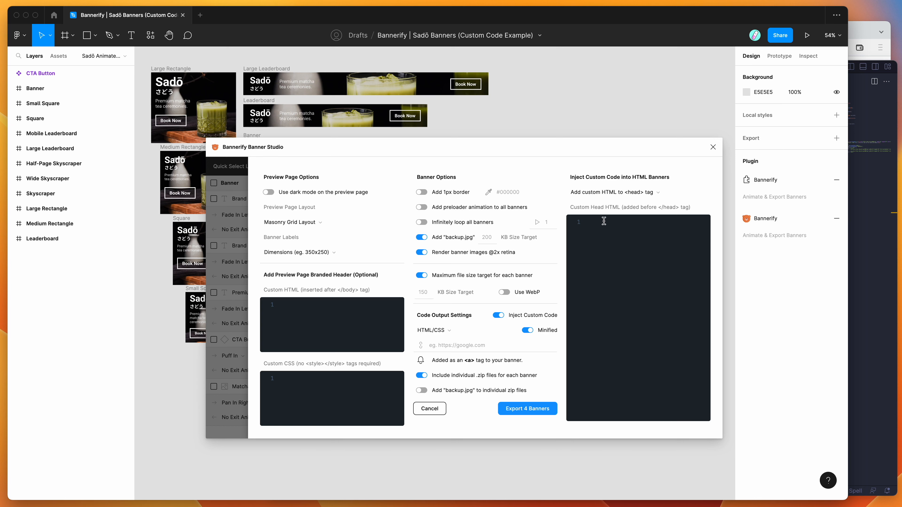
pyautogui.click(621, 194)
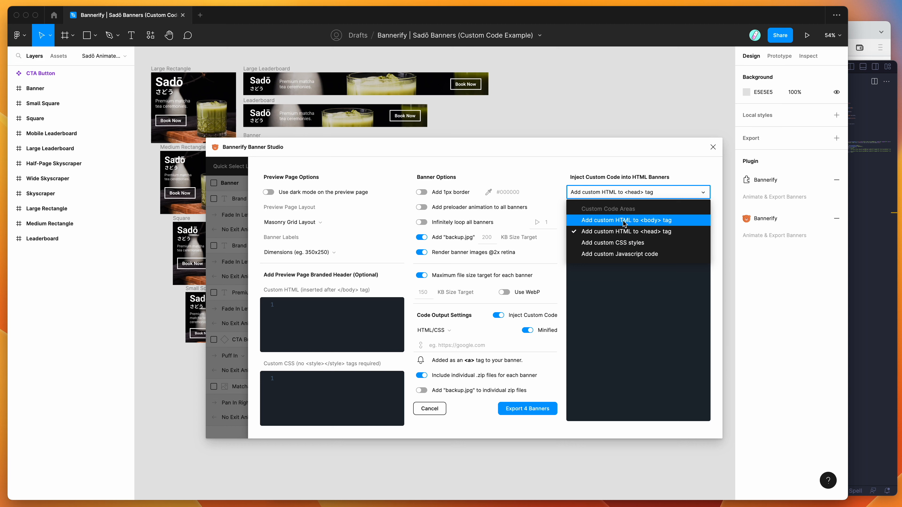
pyautogui.click(622, 242)
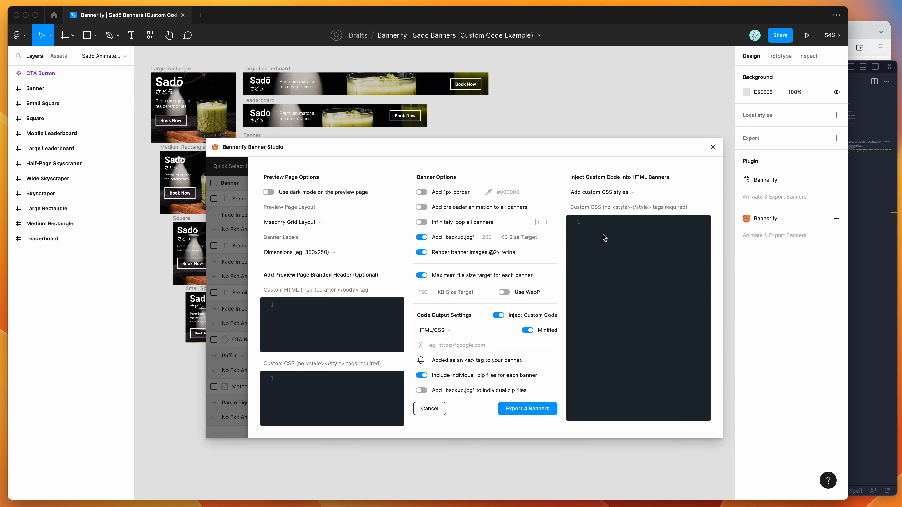
pyautogui.click(624, 193)
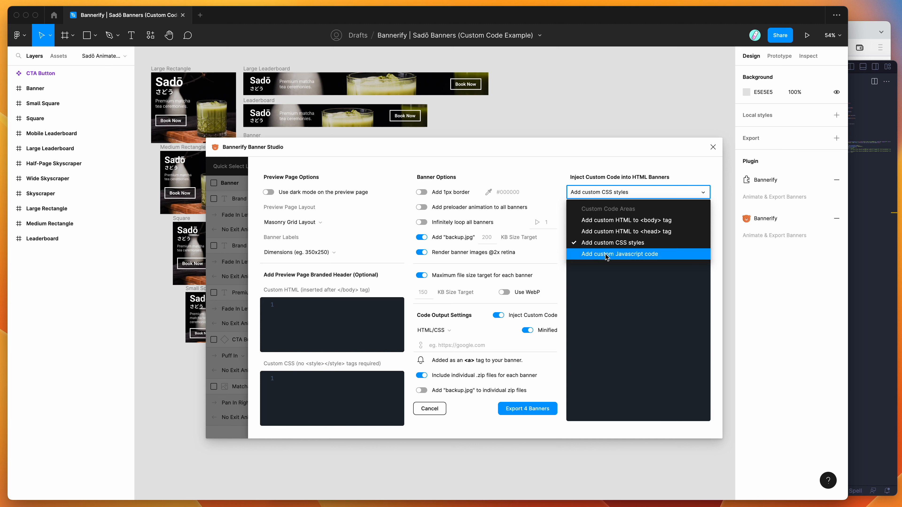
pyautogui.click(624, 255)
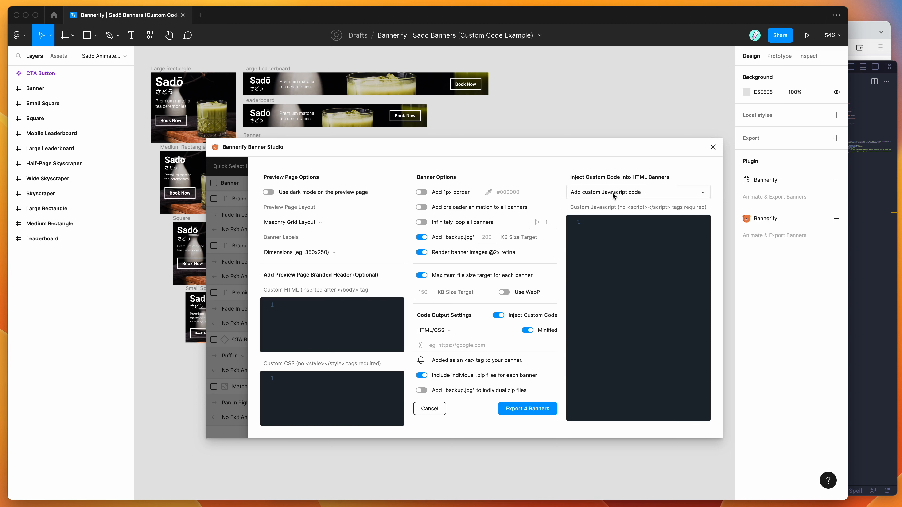
pyautogui.click(607, 194)
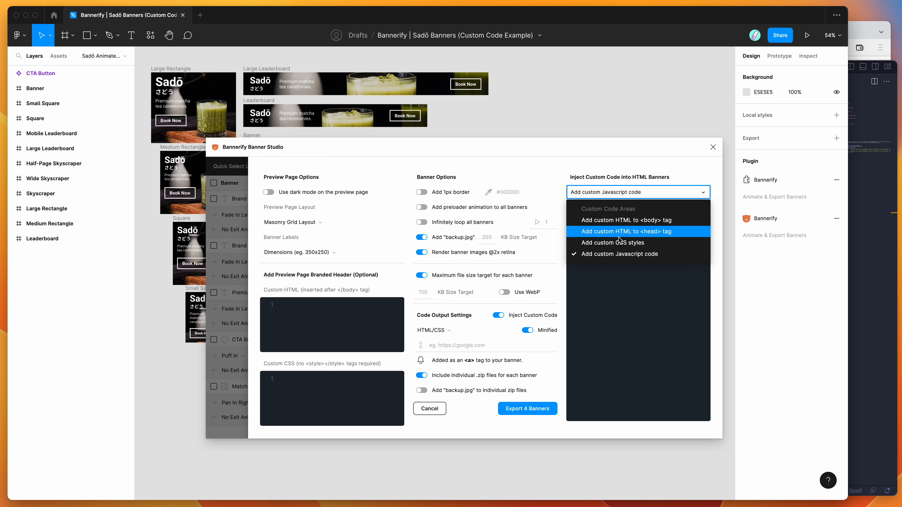
pyautogui.click(610, 221)
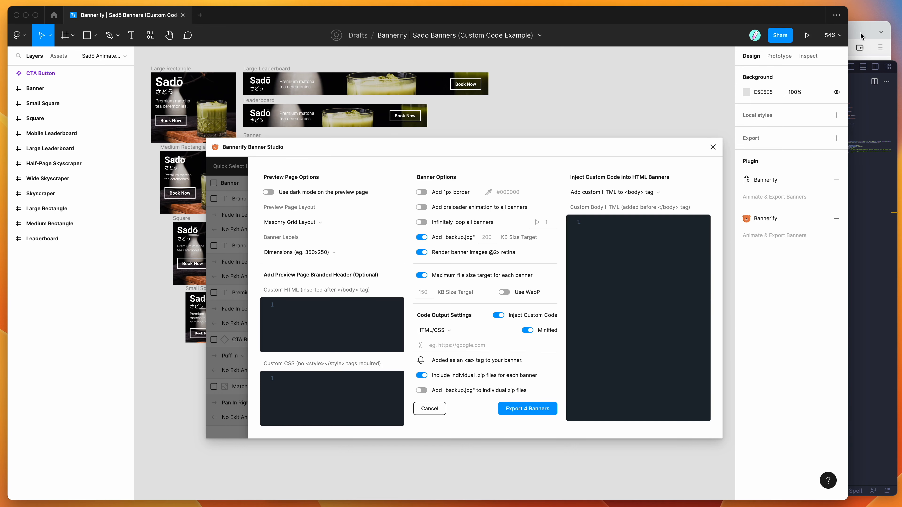
# - Switch to the toggle.html page in the browser and test its arrow button by showing and hiding the text
pyautogui.click(863, 38)
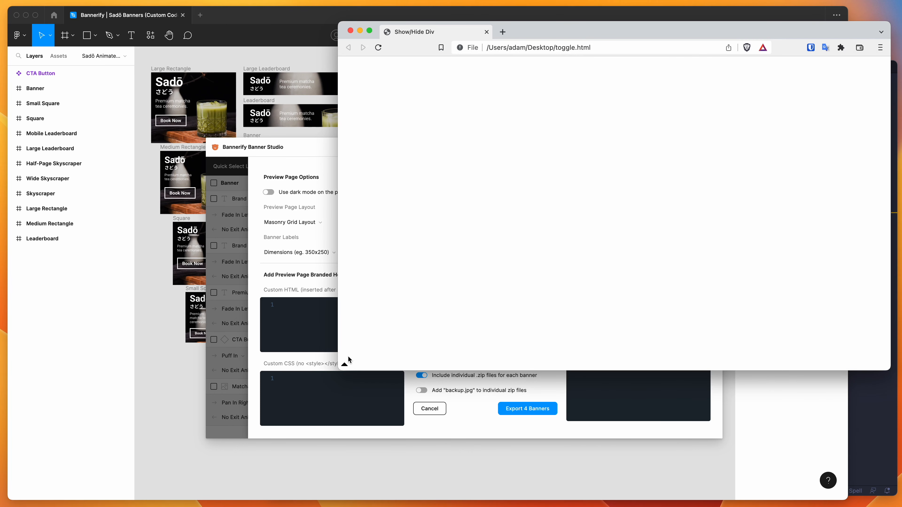
pyautogui.moveTo(615, 37); pyautogui.dragTo(615, 28)
pyautogui.click(344, 357)
pyautogui.click(345, 357)
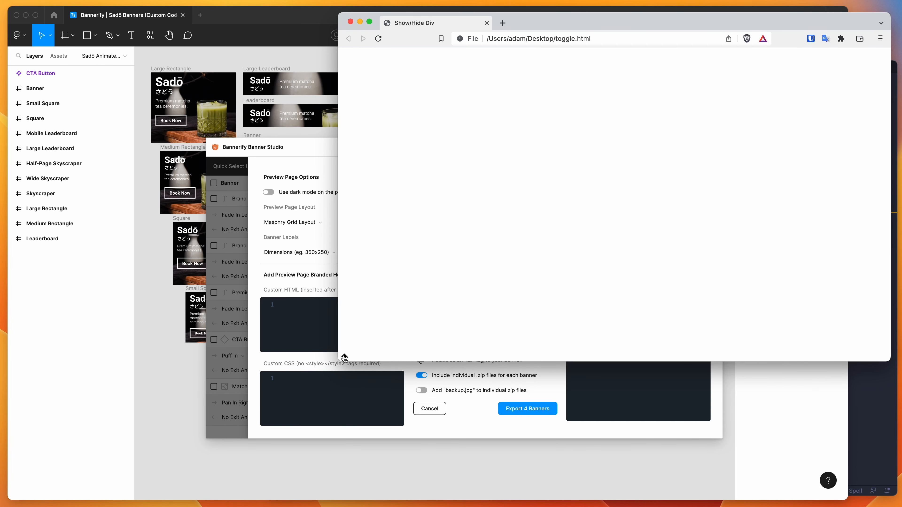
pyautogui.click(344, 358)
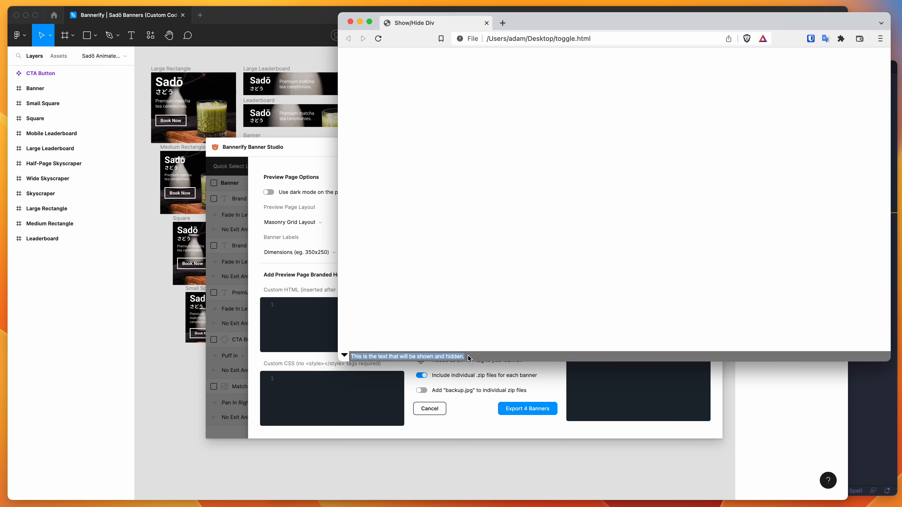
pyautogui.click(344, 357)
pyautogui.click(344, 356)
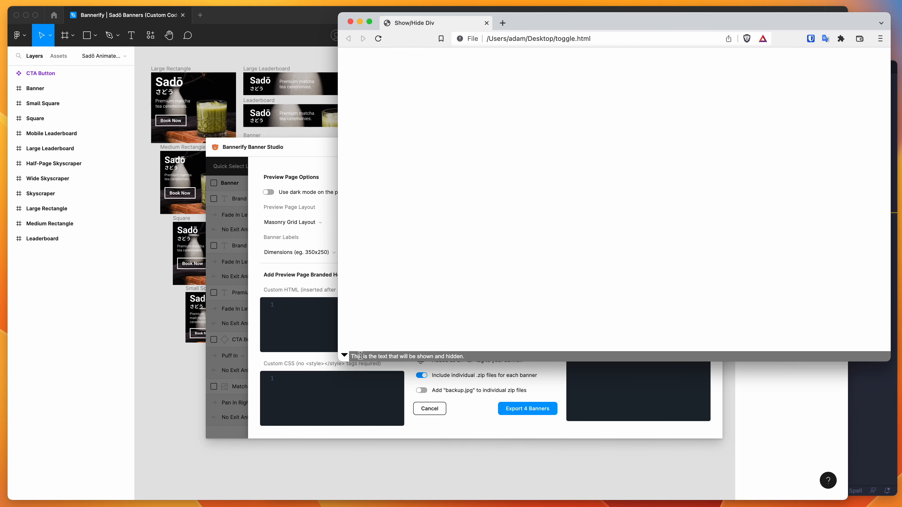
# - Switch to toggle.html in the code editor and examine its CSS styles, body markup and script
pyautogui.click(861, 414)
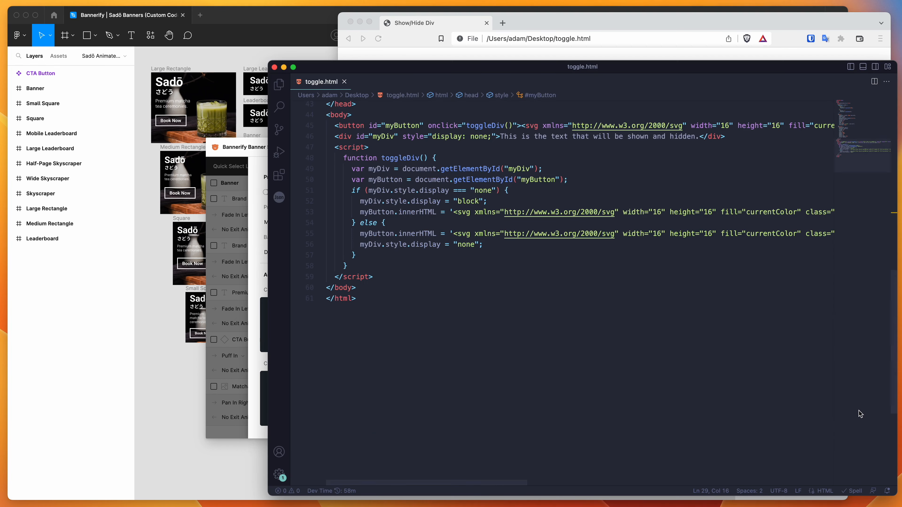
pyautogui.scroll(10, 488, 211)
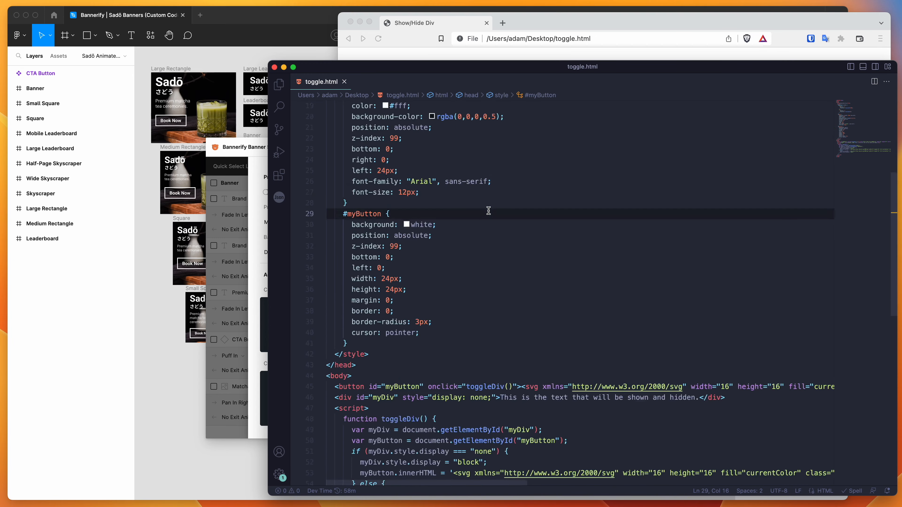
pyautogui.scroll(2, 500, 207)
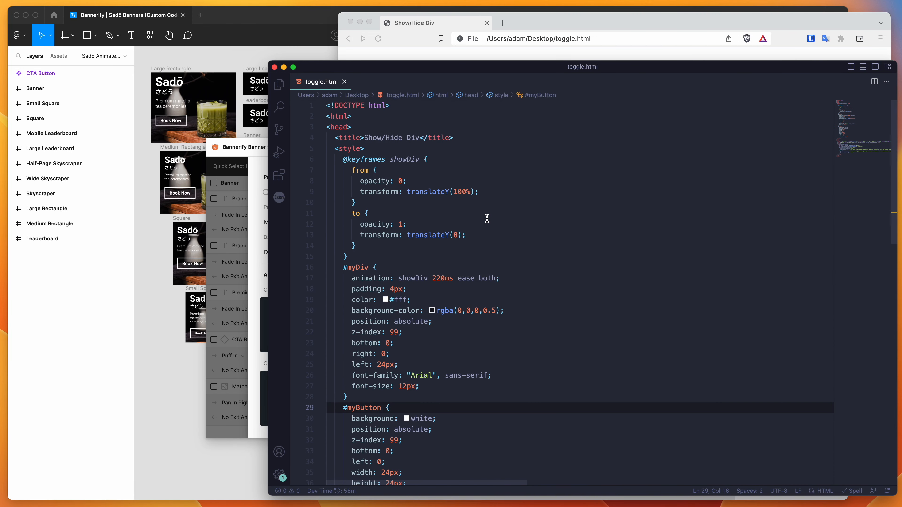
pyautogui.click(475, 234)
pyautogui.click(391, 244)
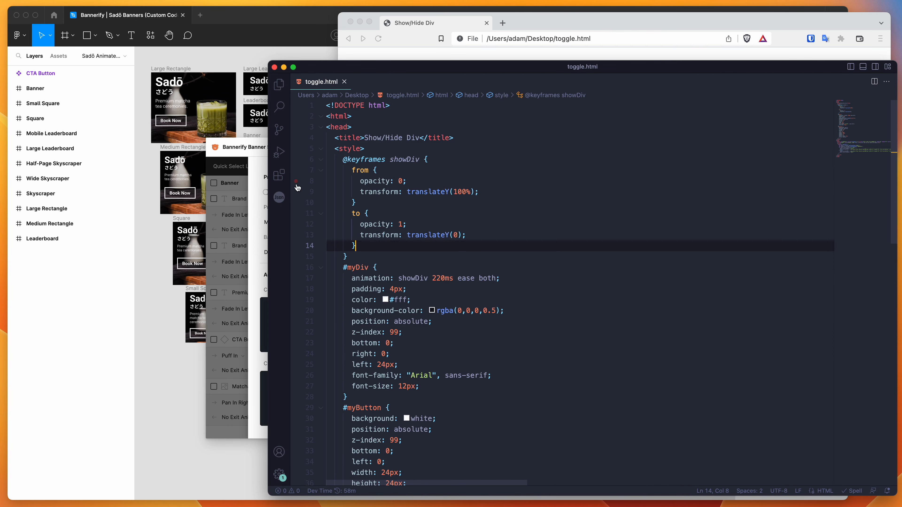
pyautogui.click(437, 160)
pyautogui.click(414, 149)
pyautogui.scroll(-9, 449, 266)
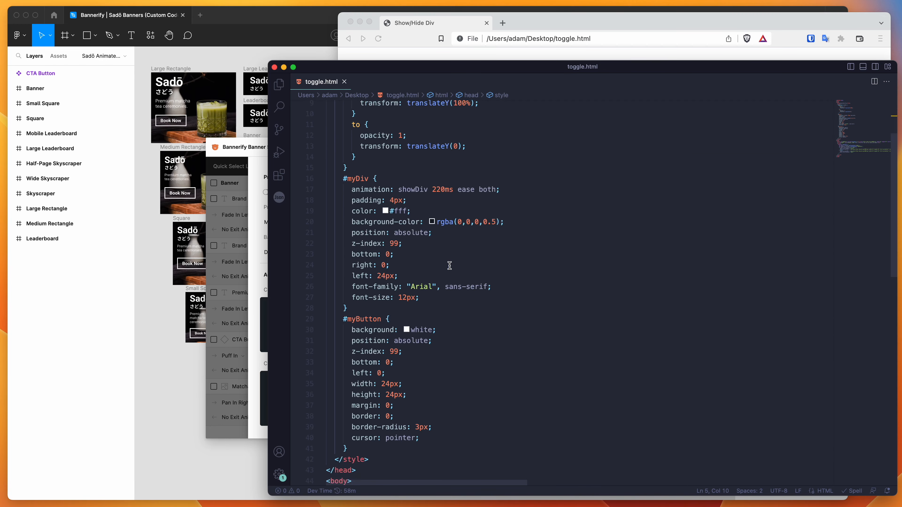
# - Return to the Bannerify export settings in Figma and choose the custom HTML area for the <body> tag
pyautogui.click(258, 151)
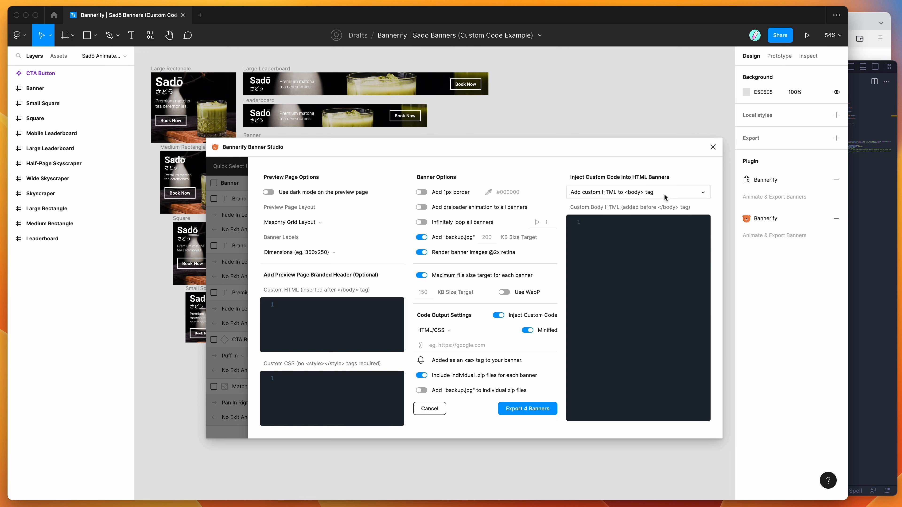
pyautogui.click(627, 194)
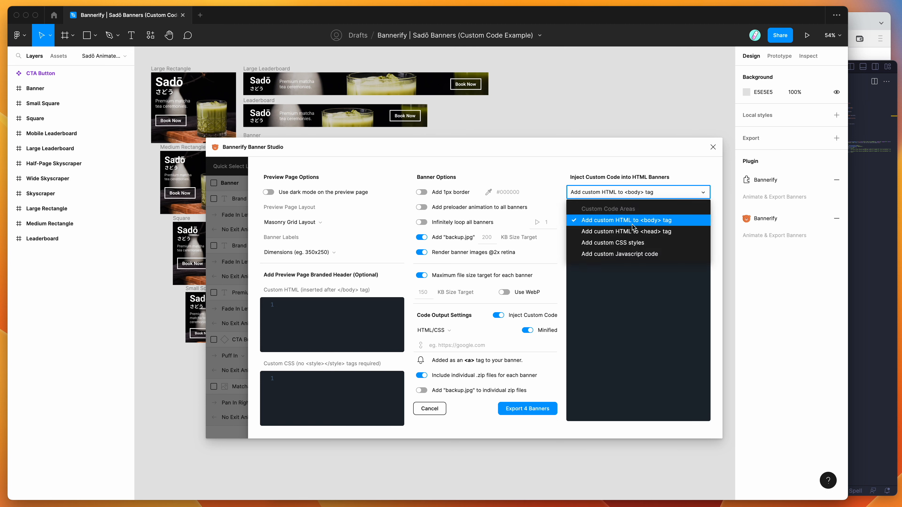
pyautogui.click(618, 223)
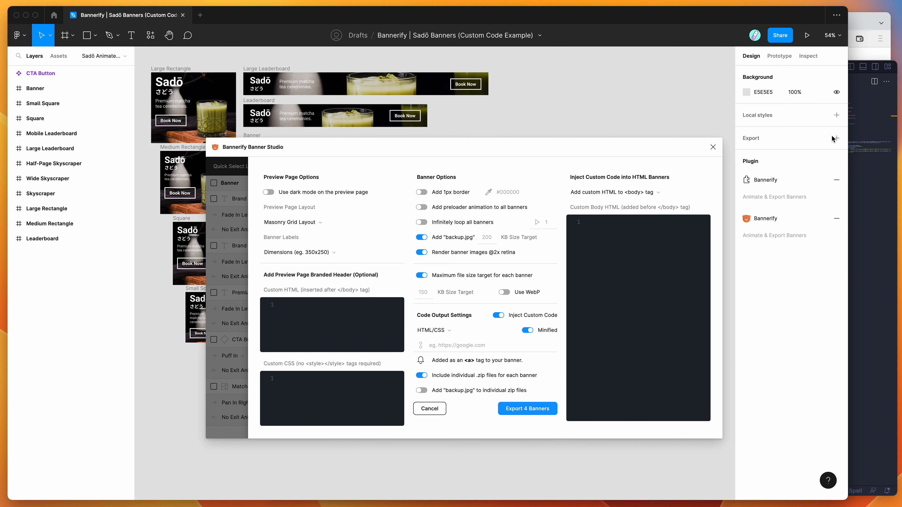
# - Copy the myButton button and myDiv div lines from the body of toggle.html in the code editor
pyautogui.click(867, 225)
pyautogui.scroll(10, 547, 221)
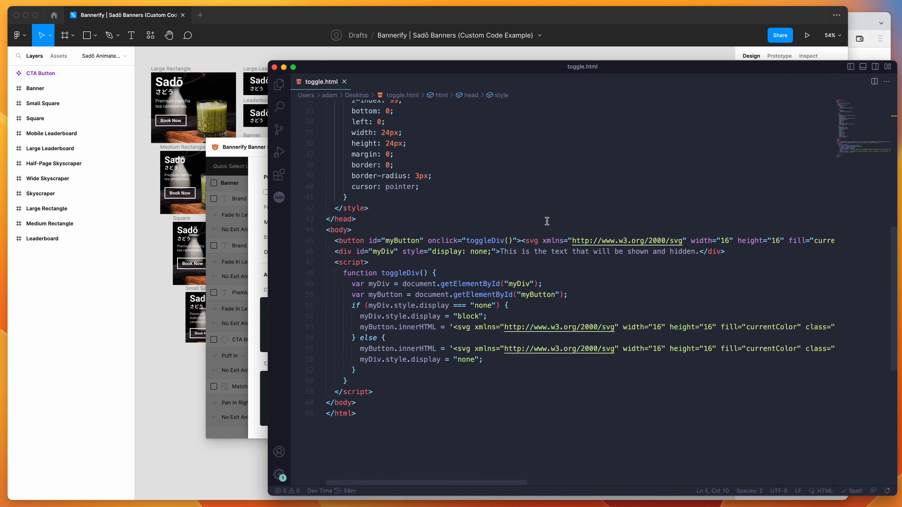
pyautogui.scroll(5, 547, 221)
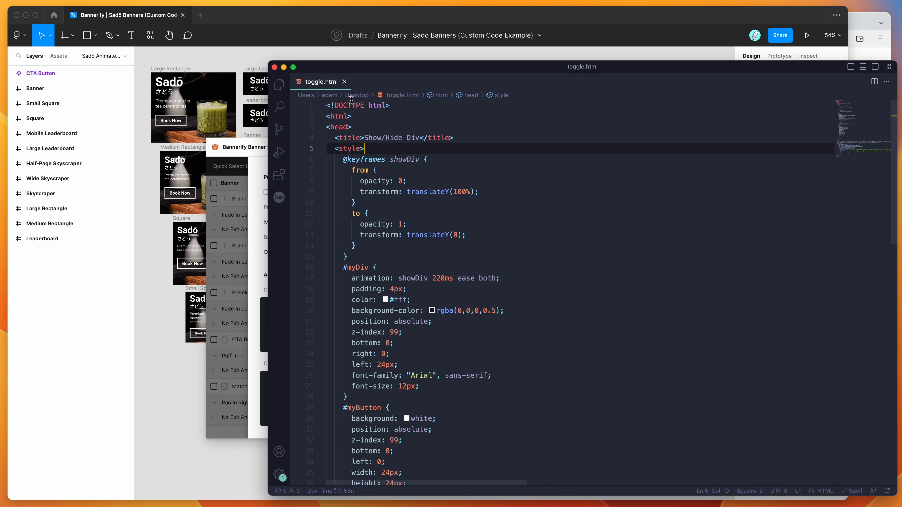
pyautogui.scroll(-8, 387, 212)
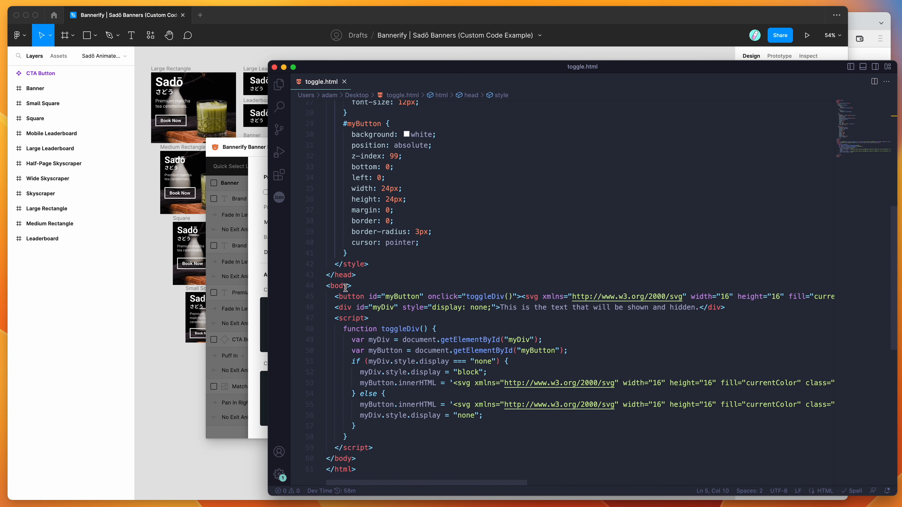
pyautogui.click(335, 296)
pyautogui.scroll(-2, 334, 284)
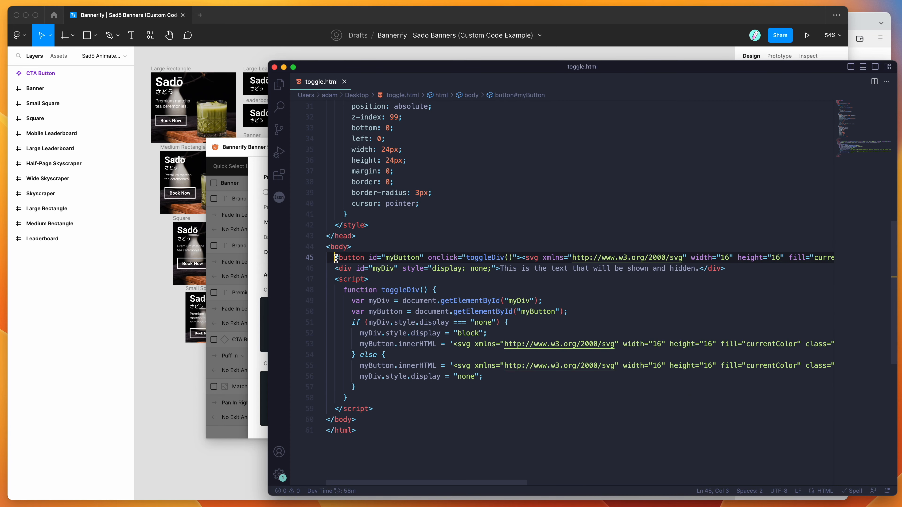
pyautogui.click(344, 268)
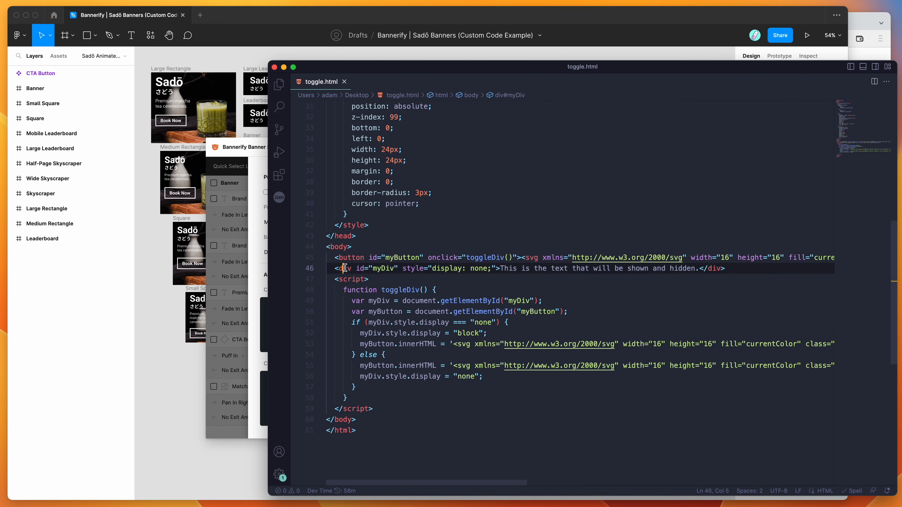
pyautogui.click(335, 257)
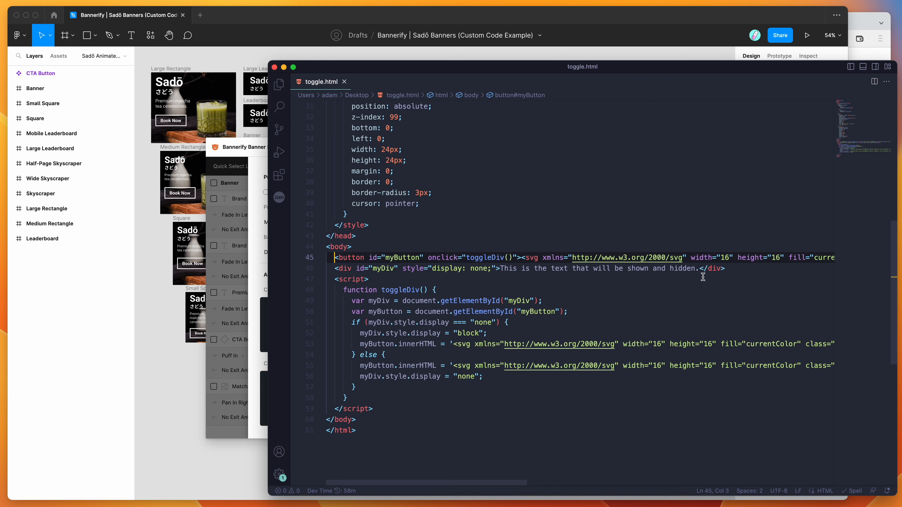
pyautogui.keyDown('shift'); pyautogui.click(734, 271); pyautogui.keyUp('shift')
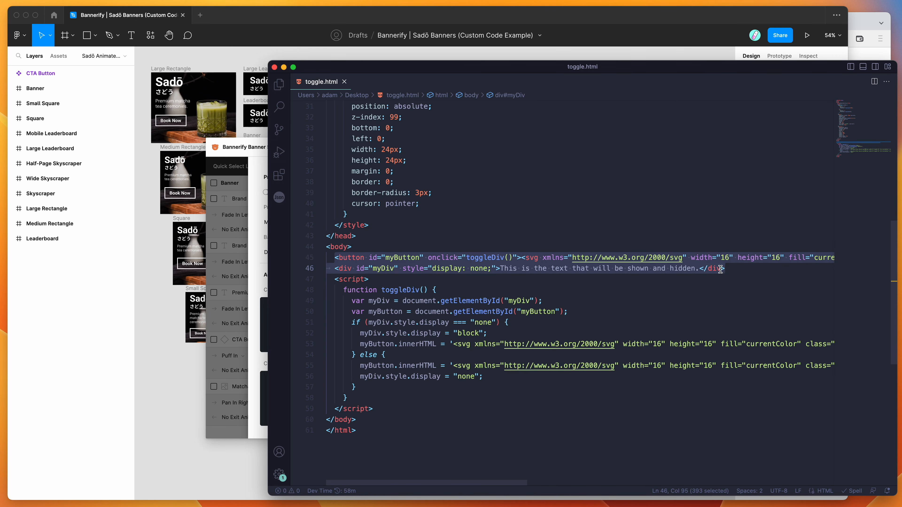
# - Paste the button and div markup into Bannerify's custom <body> HTML and separate the two elements with a blank line
pyautogui.click(253, 172)
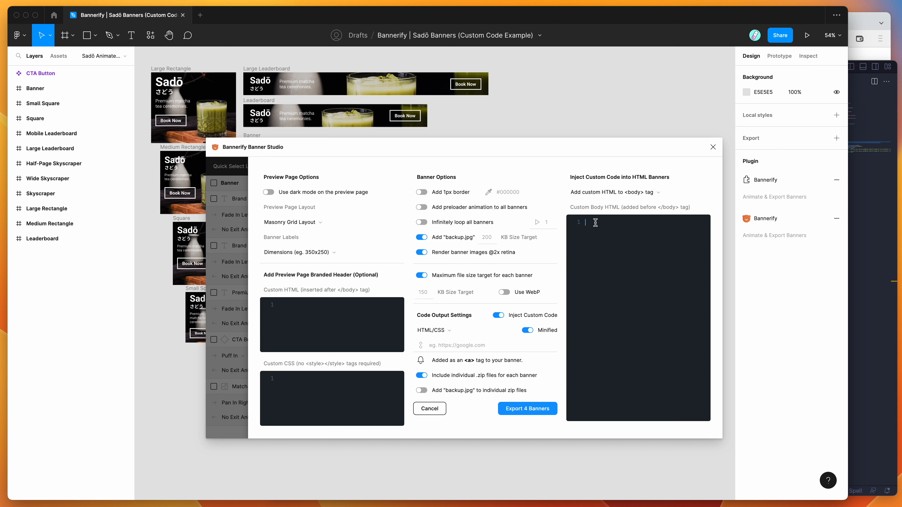
pyautogui.write('<button id="myButton" onclick="toggleDiv()"><svg xmlns="http://www.w3.org/2000/svg" width="16" height="16" fill="currentColor" class="bi bi-caret-up" viewBox="0 0 16 16"><path d="M1.296 11.354l6.498-6.498a.5.5 0 0 1 .708 0l6.498 6.498a.5.5 0 0 1-.354.854H1.65a.5.5 0 0 1-.354-.854z"/></svg></button>    <div id="myDiv" style="display: none;">This is the text that will be shown and hidden.</div>')
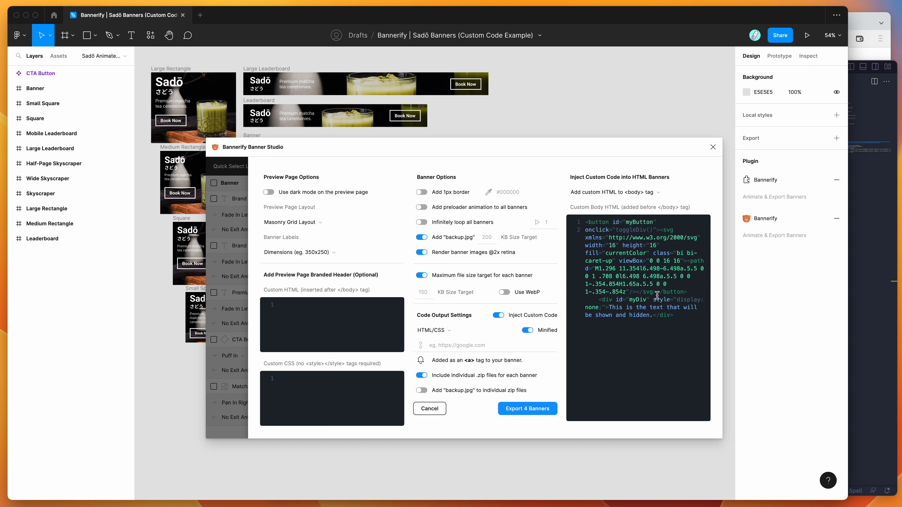
pyautogui.click(601, 300)
pyautogui.press('Return')
pyautogui.click(638, 268)
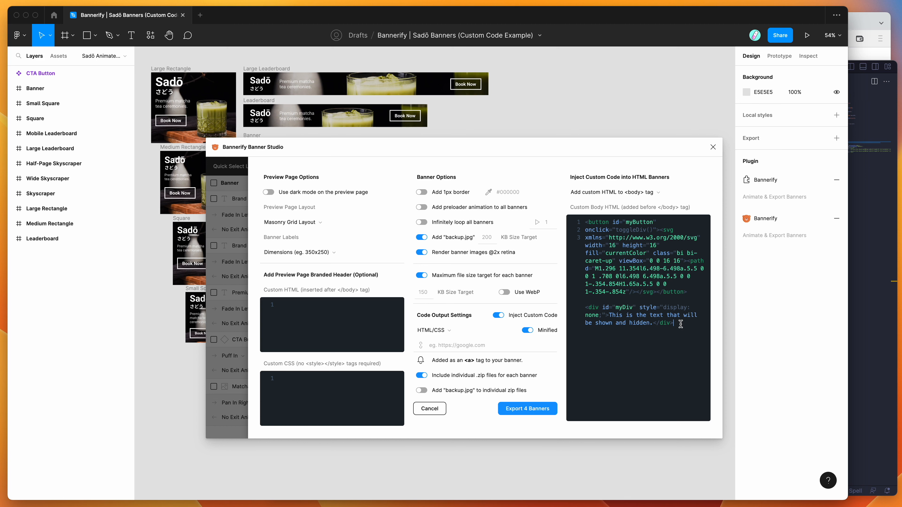
# - Delete the word "hidden" from the myDiv text in the custom <body> HTML and enter it again
pyautogui.moveTo(649, 322); pyautogui.dragTo(609, 311)
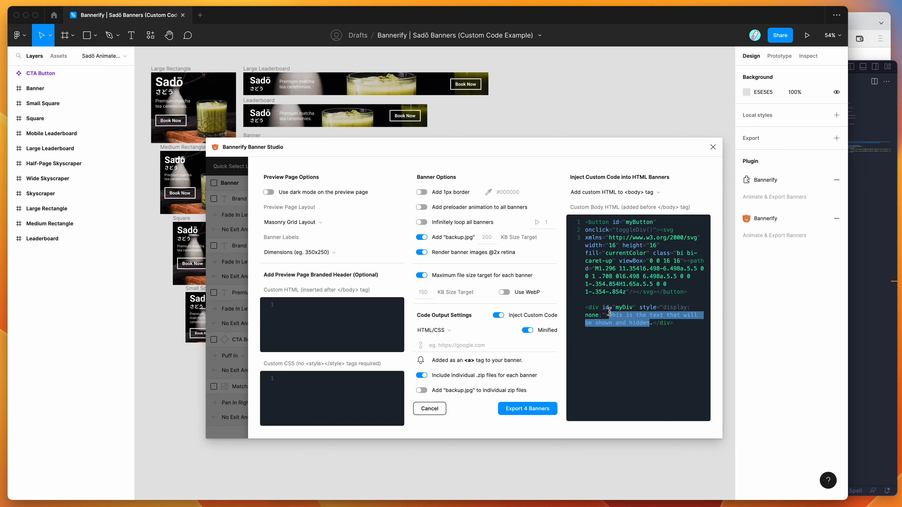
pyautogui.press('Right')
pyautogui.press('BackSpace')
pyautogui.press('BackSpace')
pyautogui.press('BackSpace')
pyautogui.press('BackSpace')
pyautogui.press('BackSpace')
pyautogui.press('BackSpace')
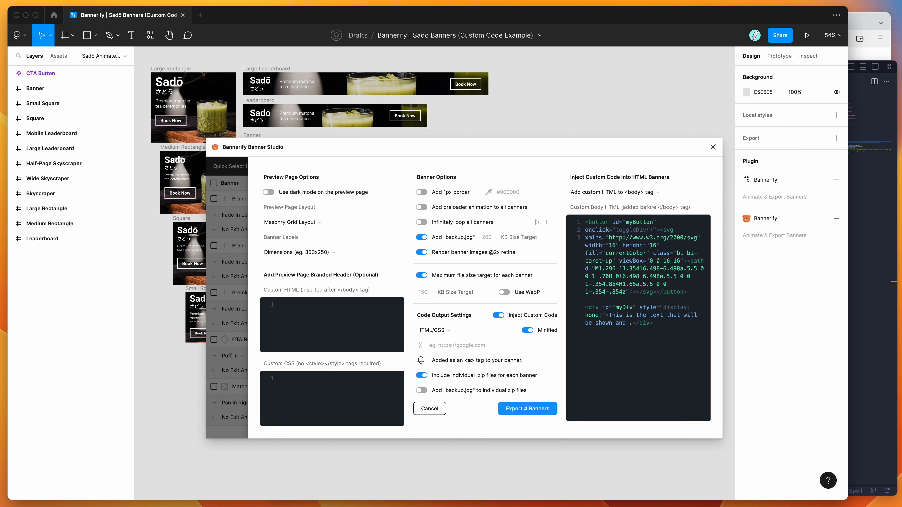
pyautogui.write('hidden')
pyautogui.click(627, 193)
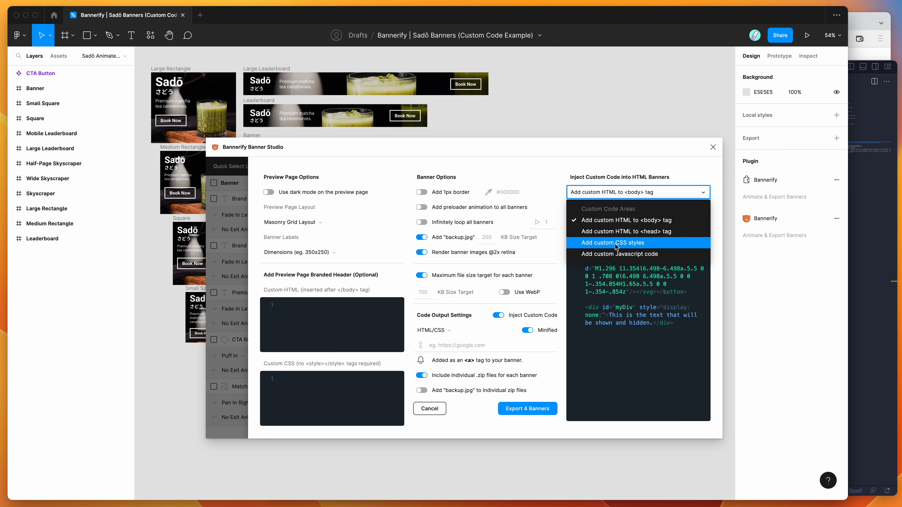
pyautogui.click(611, 245)
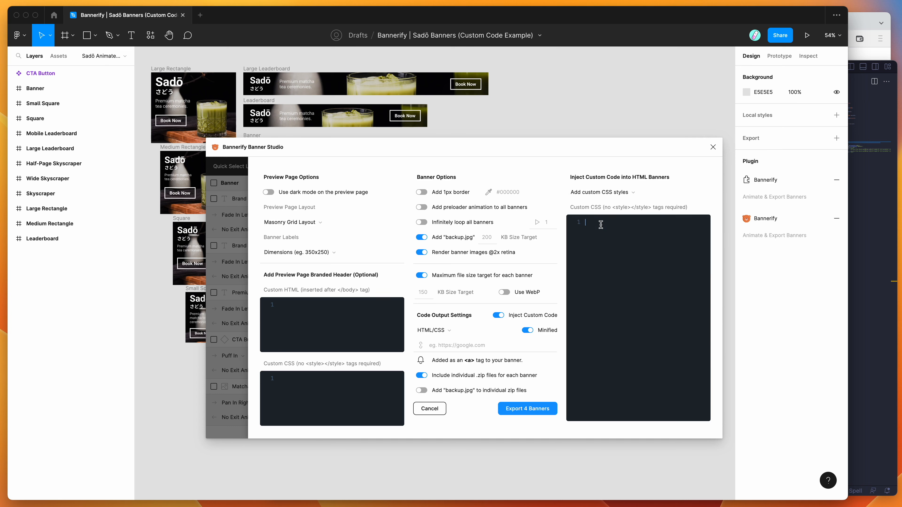
pyautogui.click(870, 143)
pyautogui.scroll(2, 358, 268)
pyautogui.click(358, 269)
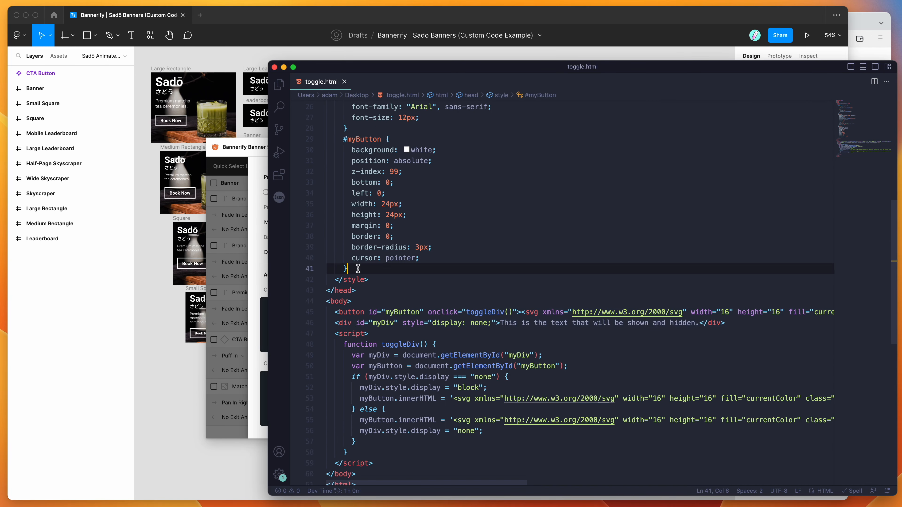
pyautogui.scroll(8, 358, 269)
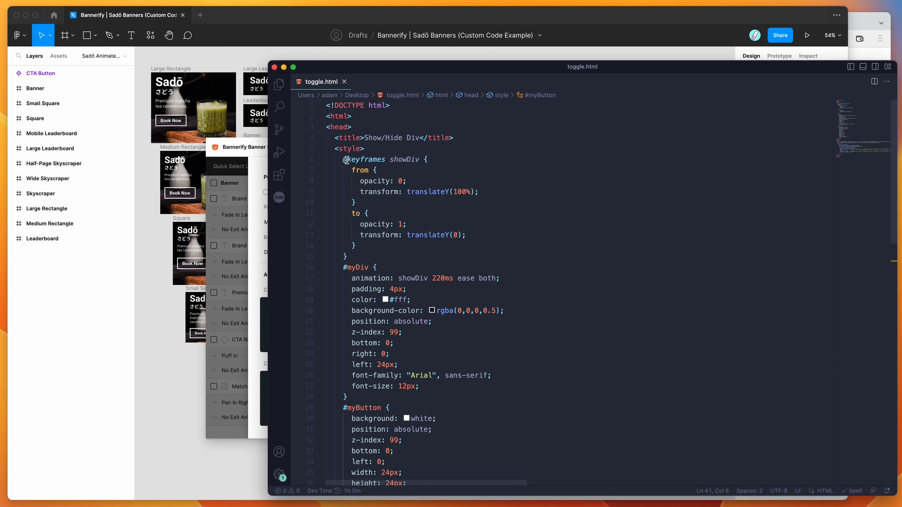
pyautogui.keyDown('shift'); pyautogui.click(344, 160); pyautogui.keyUp('shift')
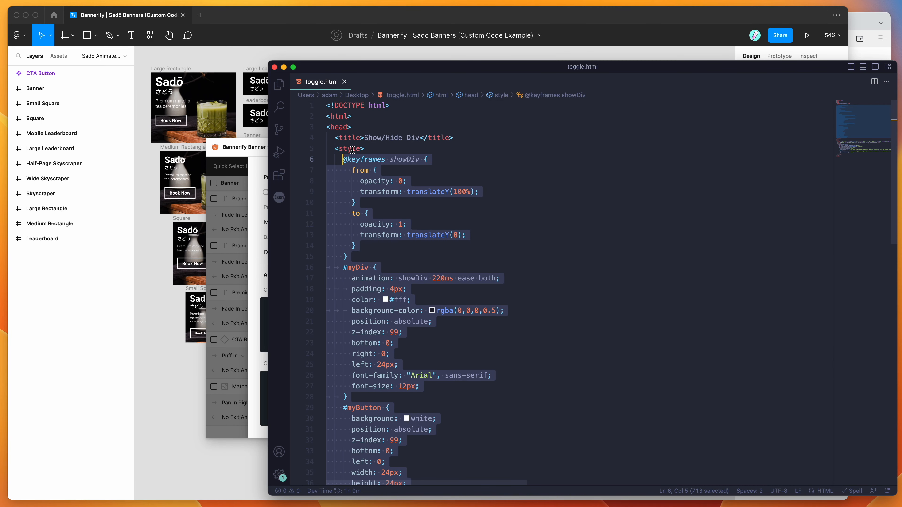
# - Paste the copied showDiv, #myDiv and #myButton rules into Bannerify's custom CSS area
pyautogui.click(258, 155)
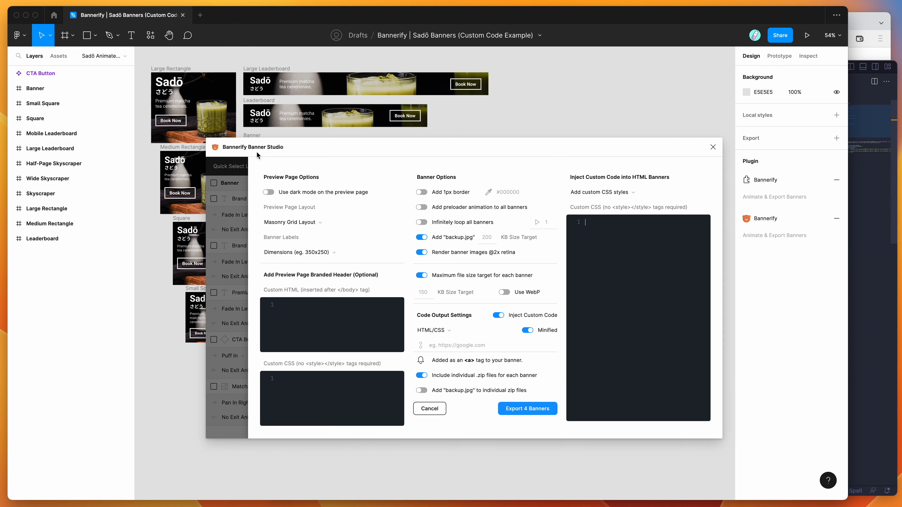
pyautogui.click(594, 221)
pyautogui.press('super+v')
pyautogui.scroll(5, 605, 250)
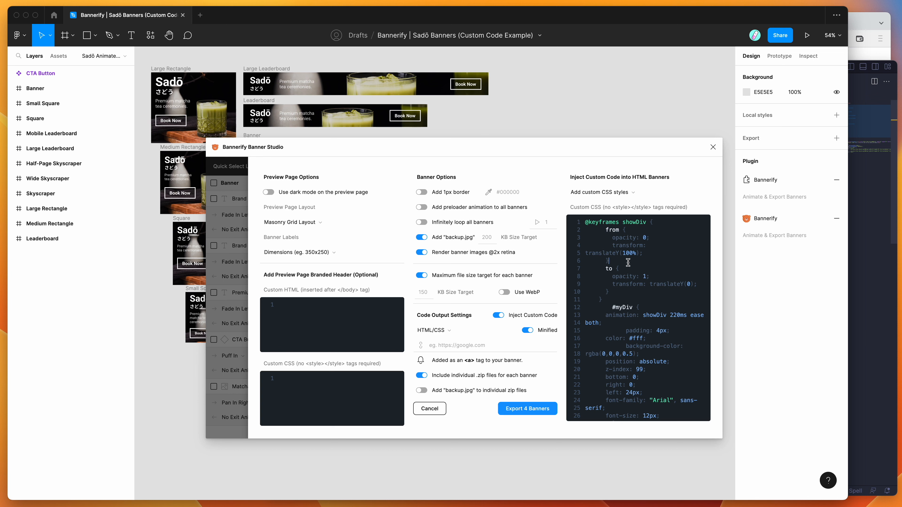
# - Choose the custom Javascript code area and copy the whole toggleDiv() function from the script in toggle.html
pyautogui.click(620, 191)
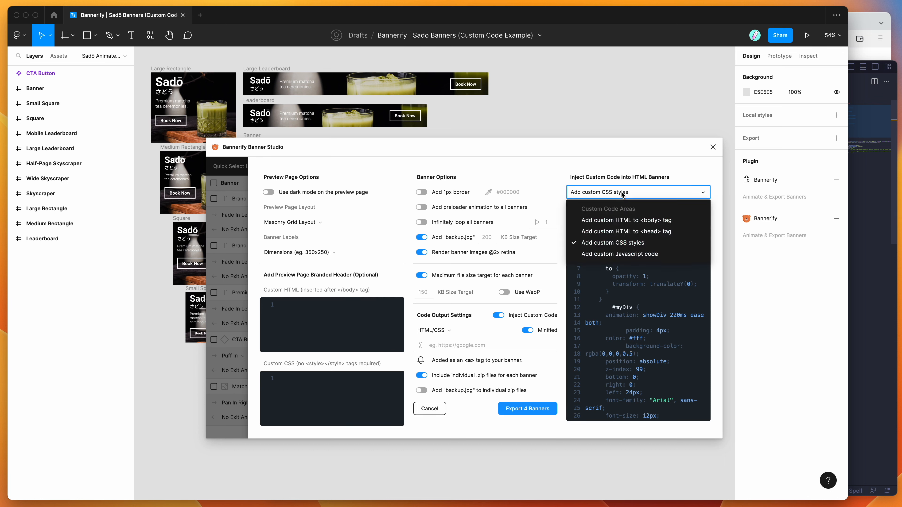
pyautogui.click(615, 254)
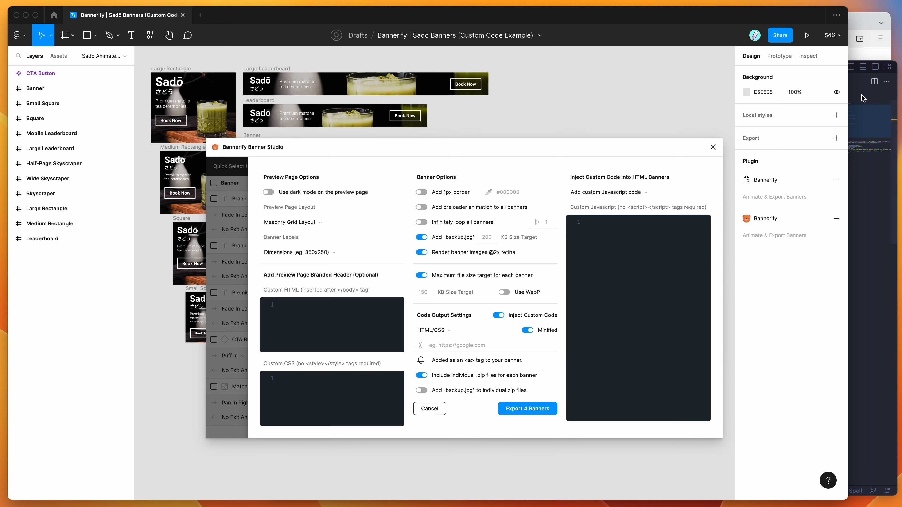
pyautogui.click(859, 118)
pyautogui.scroll(-10, 632, 228)
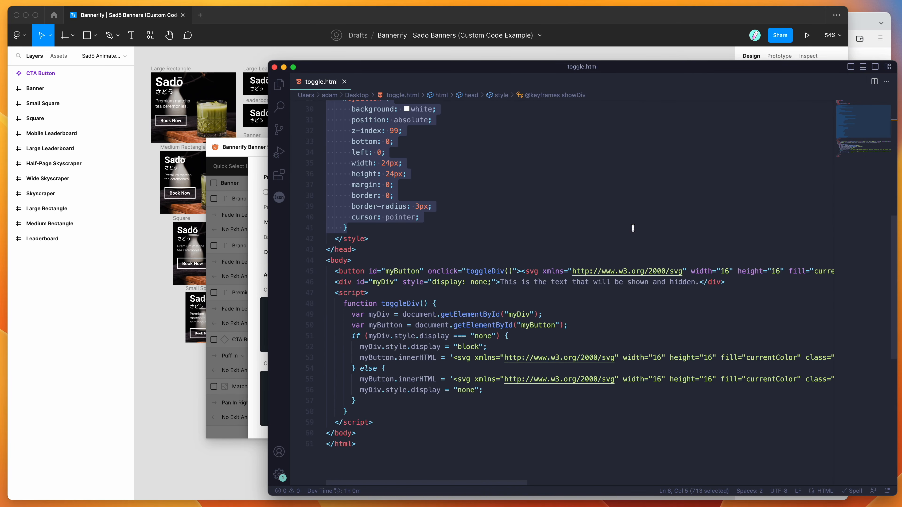
pyautogui.scroll(-2, 400, 289)
pyautogui.click(387, 222)
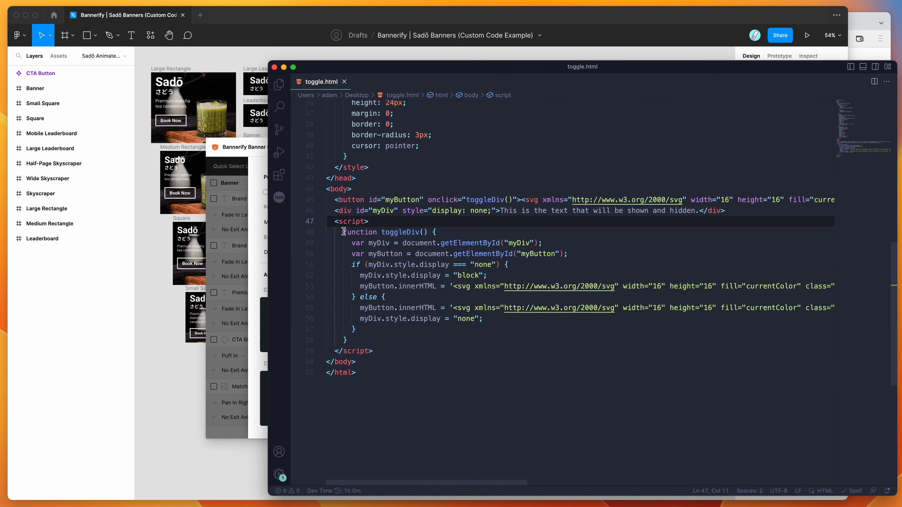
pyautogui.moveTo(343, 232); pyautogui.dragTo(348, 340)
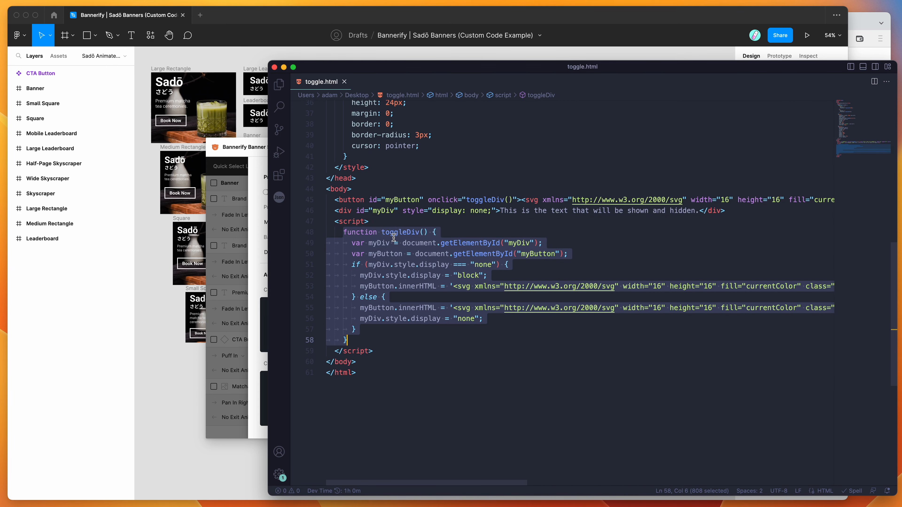
# - Paste the toggleDiv() function into Bannerify's custom Javascript area and remove the extra indentation before var myDiv
pyautogui.click(258, 150)
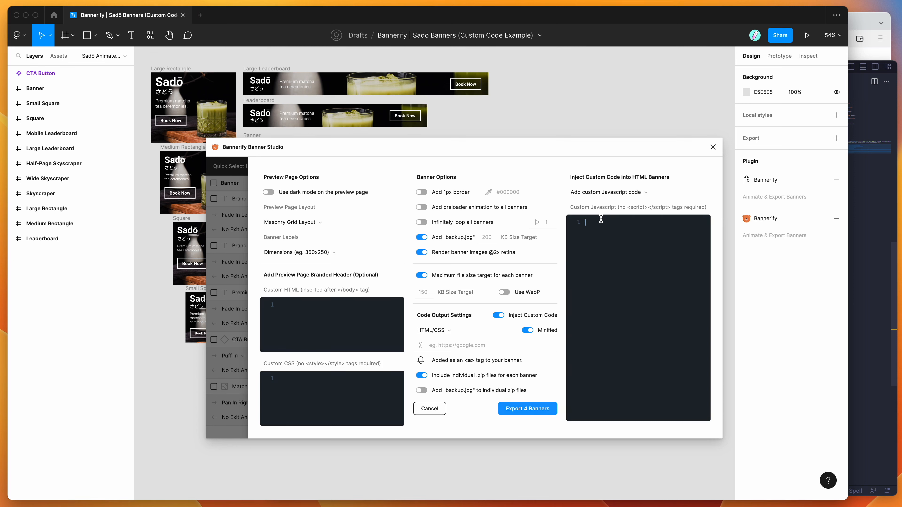
pyautogui.press('super+v')
pyautogui.scroll(-3, 609, 258)
pyautogui.scroll(1, 609, 258)
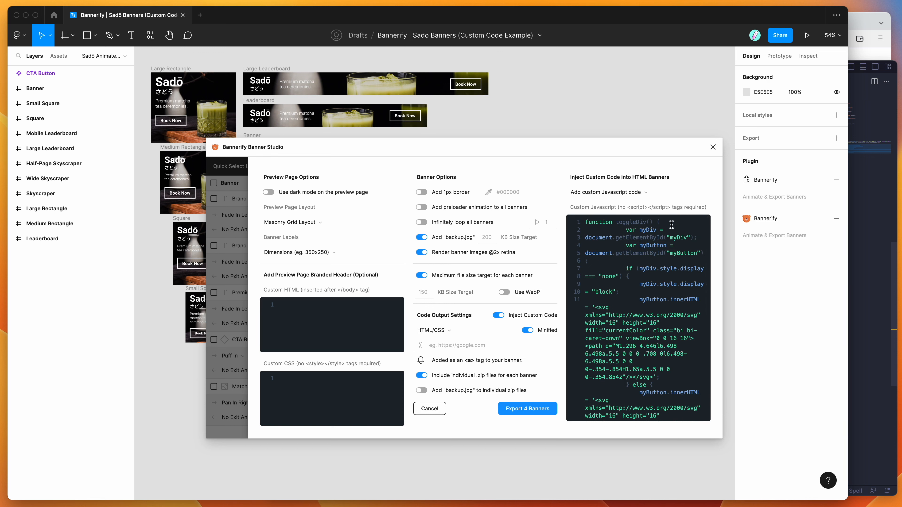
pyautogui.moveTo(625, 231); pyautogui.dragTo(588, 230)
pyautogui.press('BackSpace')
pyautogui.click(590, 231)
pyautogui.scroll(-3, 627, 234)
pyautogui.scroll(3, 628, 234)
# - Return to the custom CSS styles area to review the pasted rules
pyautogui.click(625, 192)
pyautogui.click(634, 242)
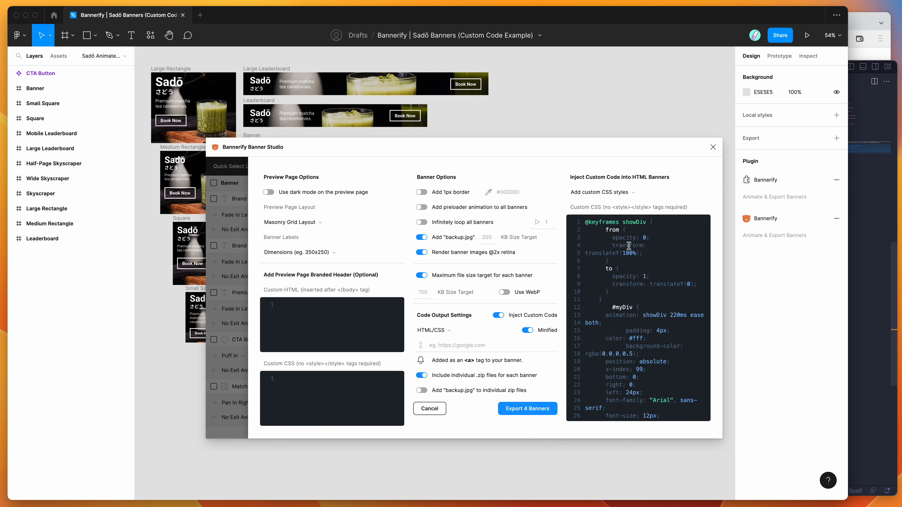
# - Switch to the custom HTML area for the <body> tag and review the pasted myButton and myDiv markup
pyautogui.click(627, 192)
pyautogui.click(622, 221)
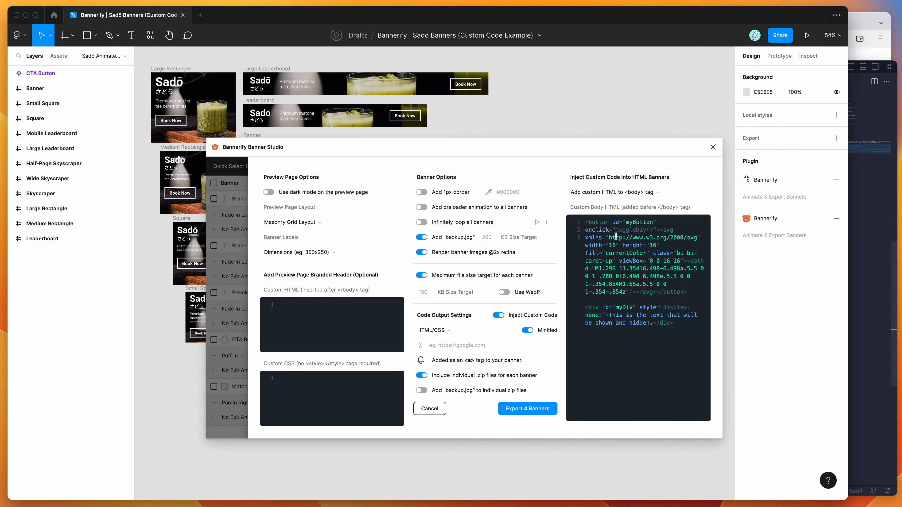
pyautogui.moveTo(673, 323); pyautogui.dragTo(578, 223)
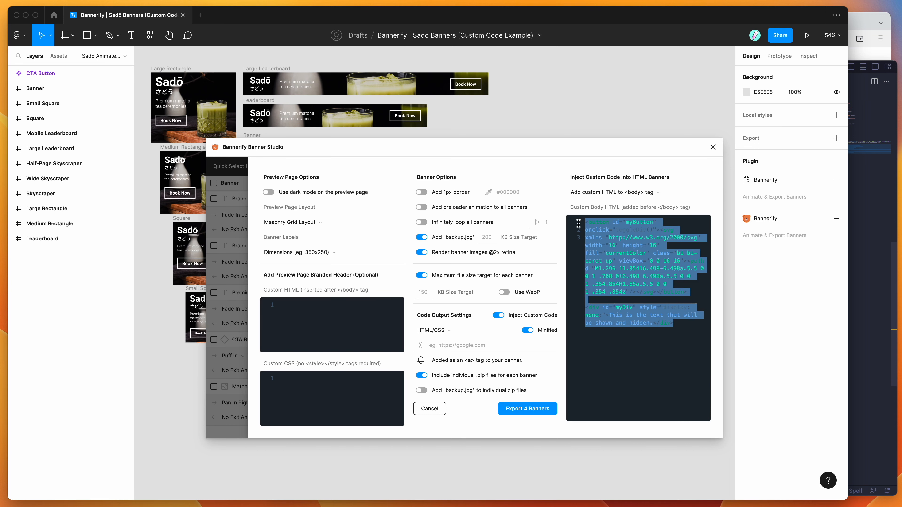
pyautogui.click(680, 322)
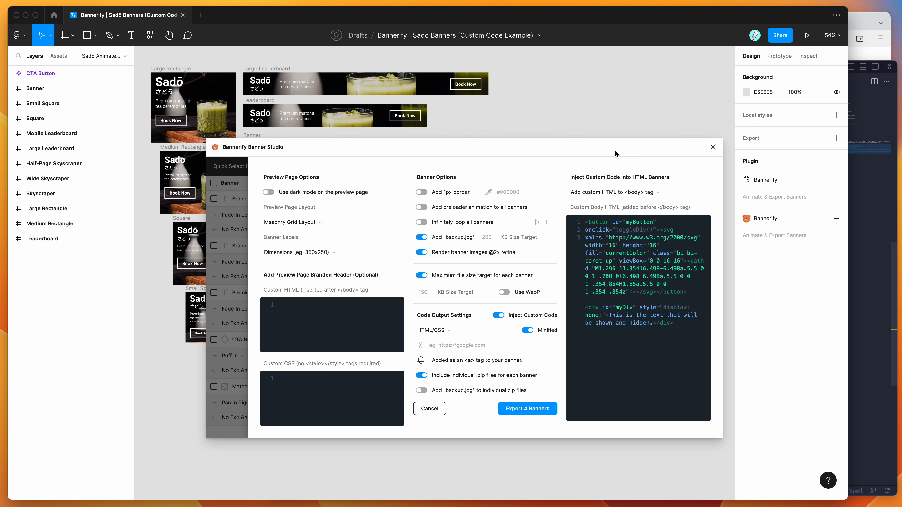
# - Export the 4 banners with the injected custom code and save the generated zip file to the Desktop
pyautogui.click(521, 410)
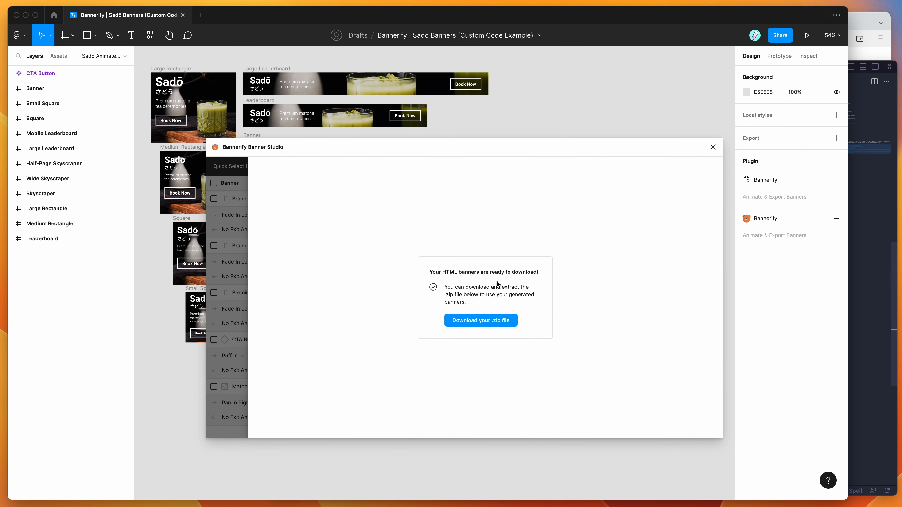
pyautogui.click(474, 321)
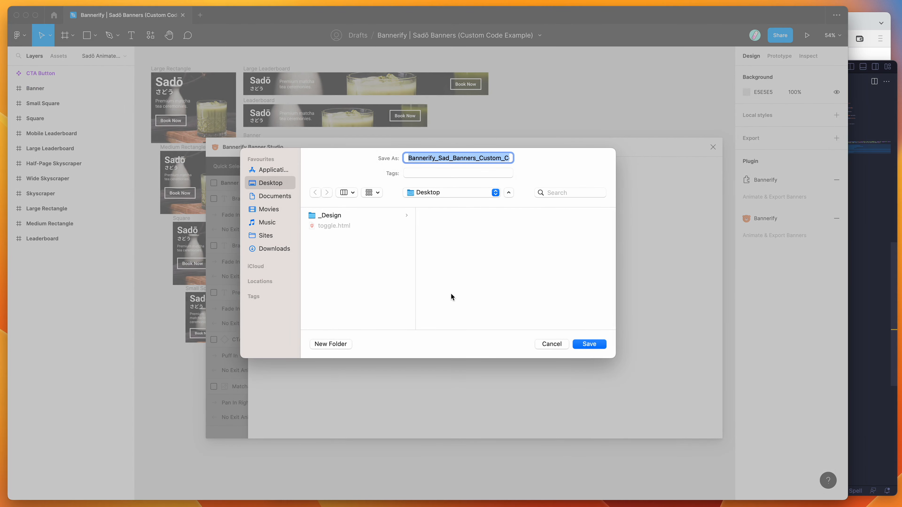
pyautogui.click(589, 344)
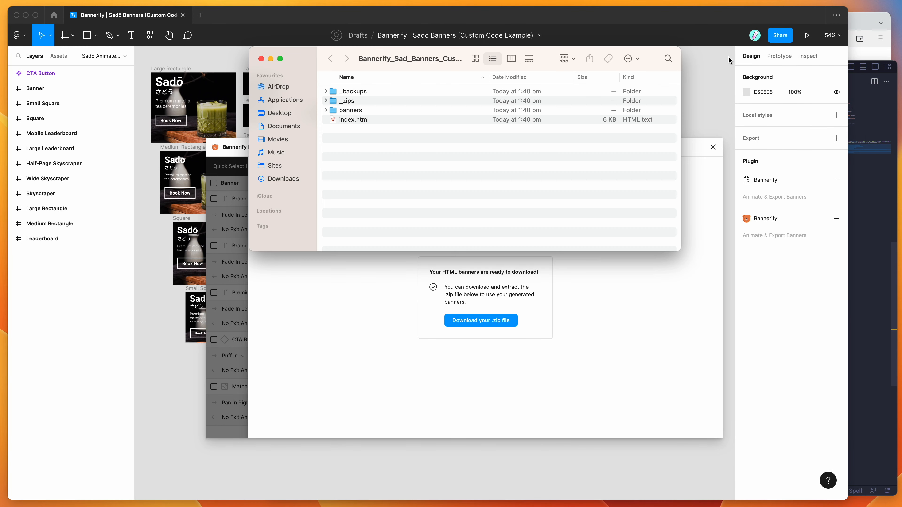
# - Open index.html from the exported banner folder in the browser to preview the banners
pyautogui.moveTo(441, 72); pyautogui.dragTo(684, 215)
pyautogui.click(618, 278)
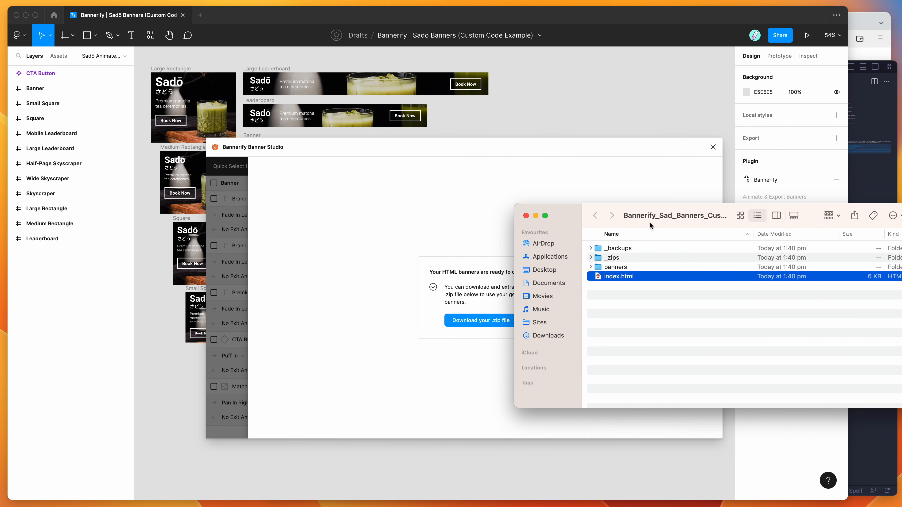
pyautogui.click(863, 23)
pyautogui.click(899, 279)
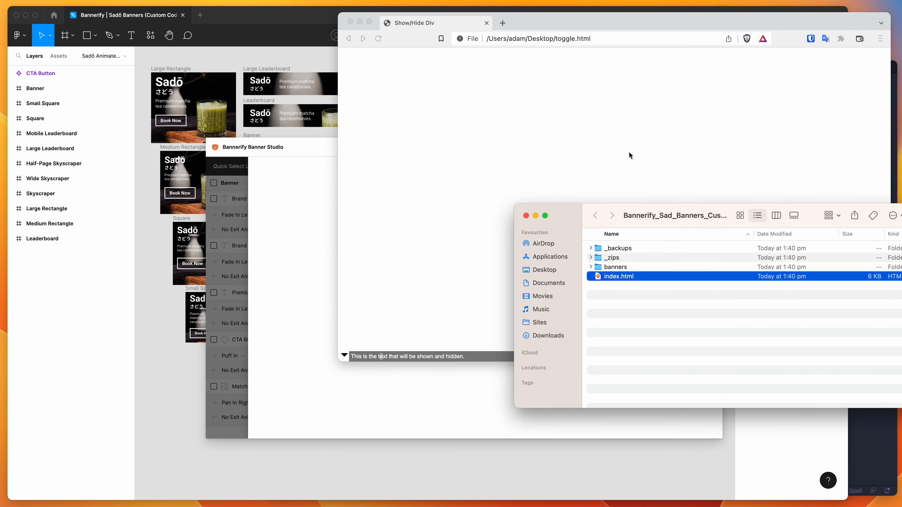
pyautogui.moveTo(565, 161); pyautogui.dragTo(566, 160)
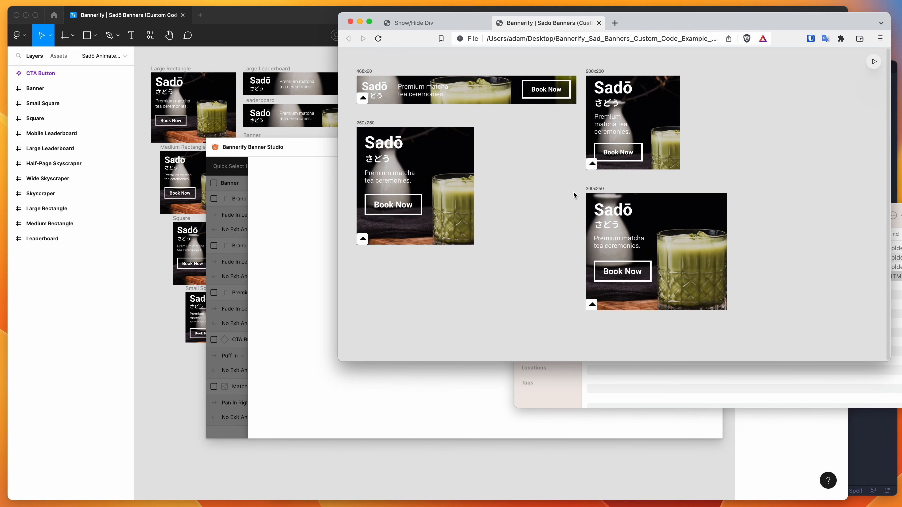
# - Test the arrow button on the 250x250 banner by showing and hiding its text several times
pyautogui.click(363, 238)
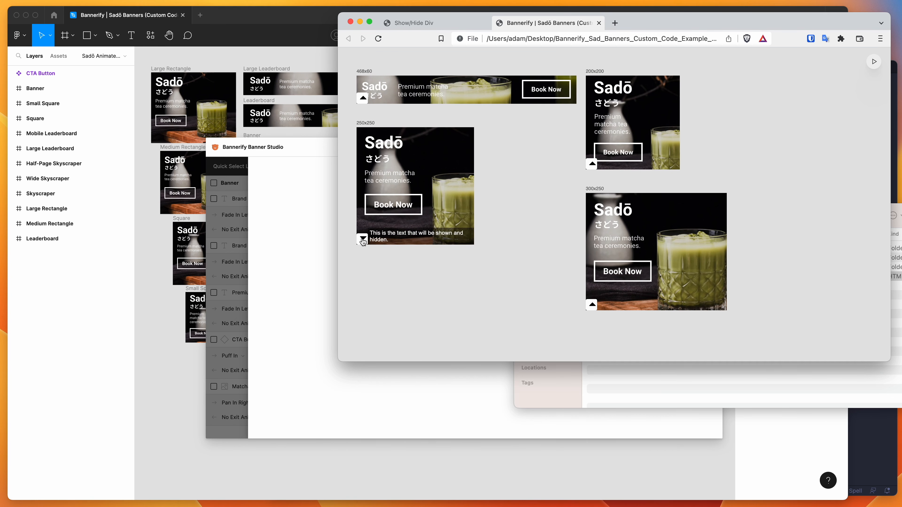
pyautogui.click(362, 239)
pyautogui.click(362, 238)
pyautogui.moveTo(396, 243); pyautogui.dragTo(377, 236)
pyautogui.click(362, 238)
# - Toggle the text on the 300x250 banner and highlight the revealed line to check its selection and fit
pyautogui.click(592, 306)
pyautogui.click(592, 306)
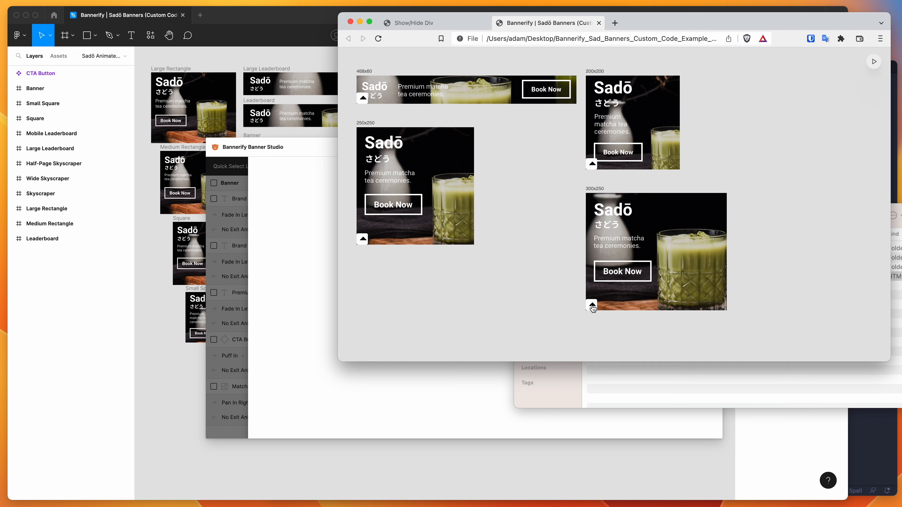
pyautogui.click(592, 305)
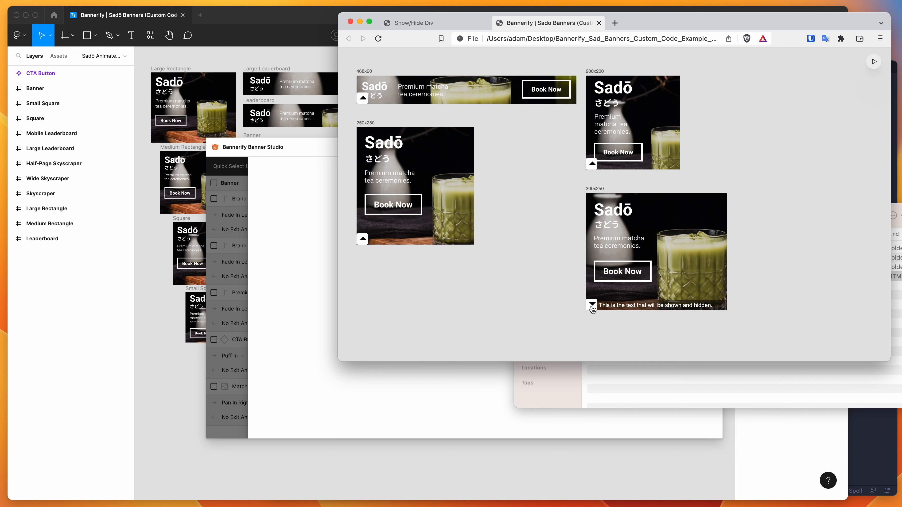
pyautogui.moveTo(605, 305); pyautogui.dragTo(663, 306)
pyautogui.click(716, 306)
pyautogui.click(604, 306)
pyautogui.click(606, 305)
pyautogui.click(592, 305)
pyautogui.click(591, 305)
# - Show and hide the toggle text on the 200x200 banner
pyautogui.click(592, 164)
pyautogui.click(592, 164)
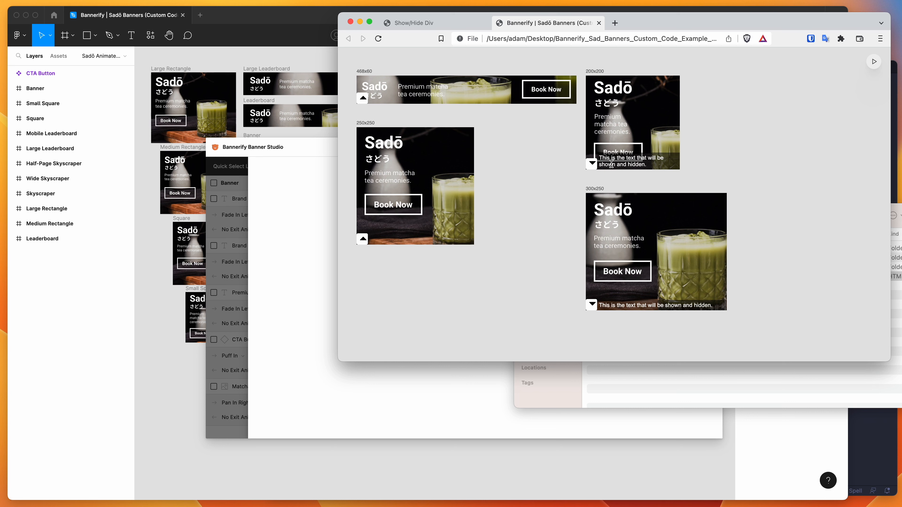
pyautogui.click(592, 164)
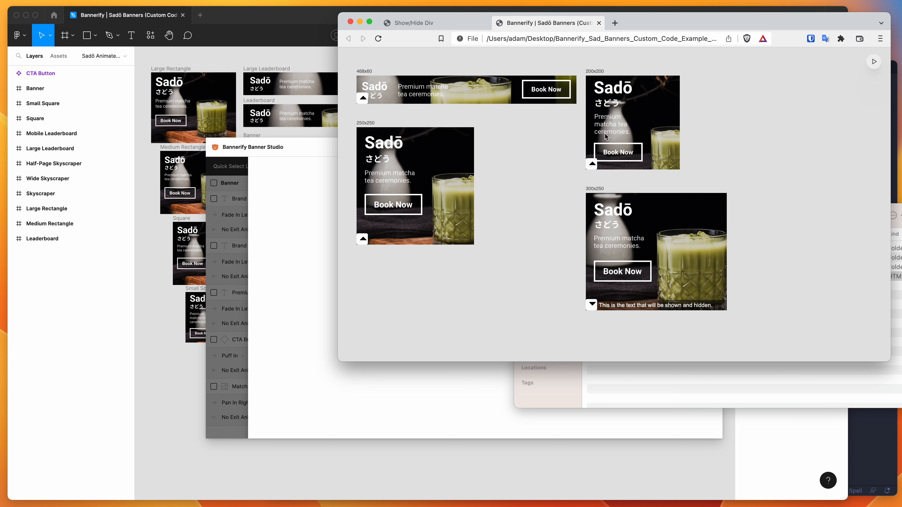
pyautogui.click(592, 164)
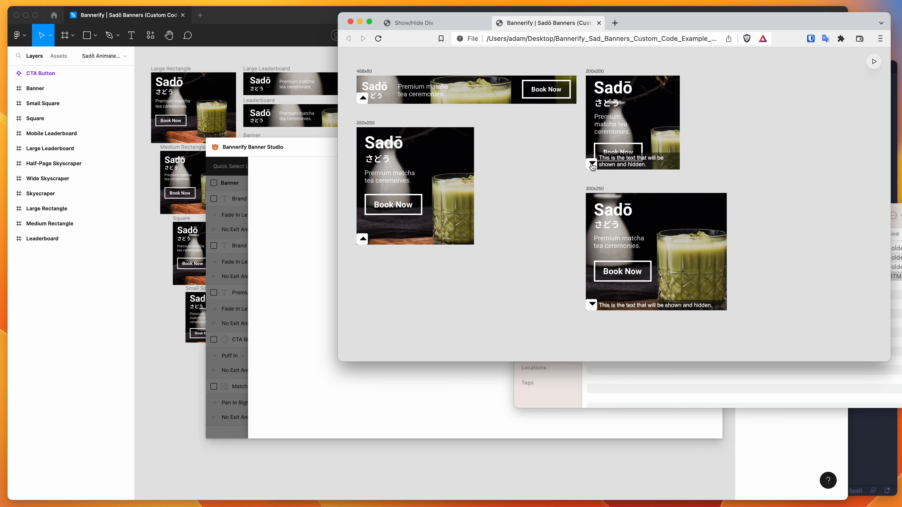
# - Examine how the revealed text wraps over the 200x200 banner by selecting and deselecting it
pyautogui.moveTo(599, 158)
pyautogui.mouseDown()
pyautogui.moveTo(652, 167)
pyautogui.moveTo(600, 159)
pyautogui.mouseUp()
pyautogui.click(653, 168)
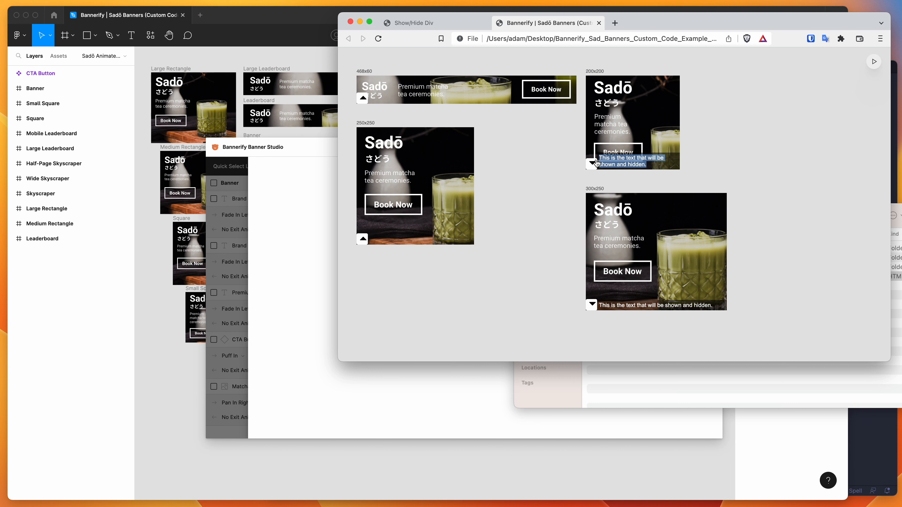
pyautogui.click(652, 167)
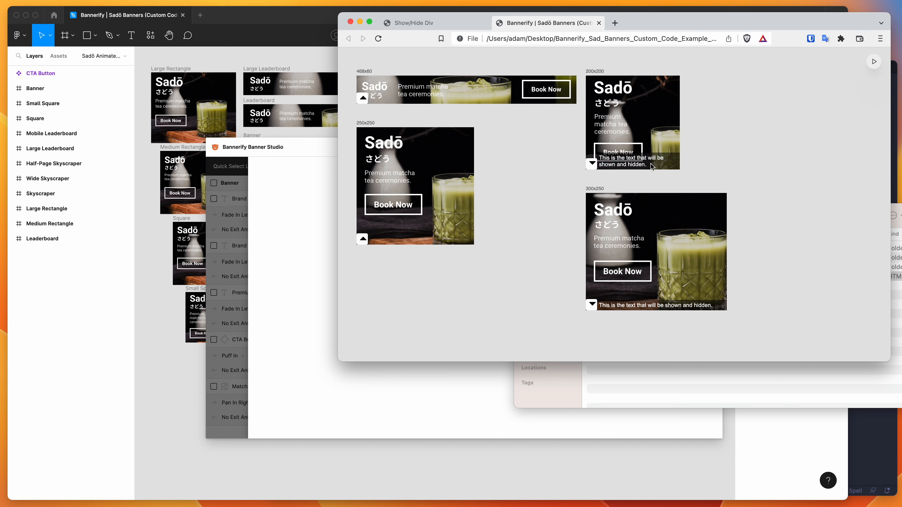
pyautogui.moveTo(652, 167); pyautogui.dragTo(601, 159)
pyautogui.click(601, 159)
pyautogui.click(653, 160)
pyautogui.scroll(-1, 619, 138)
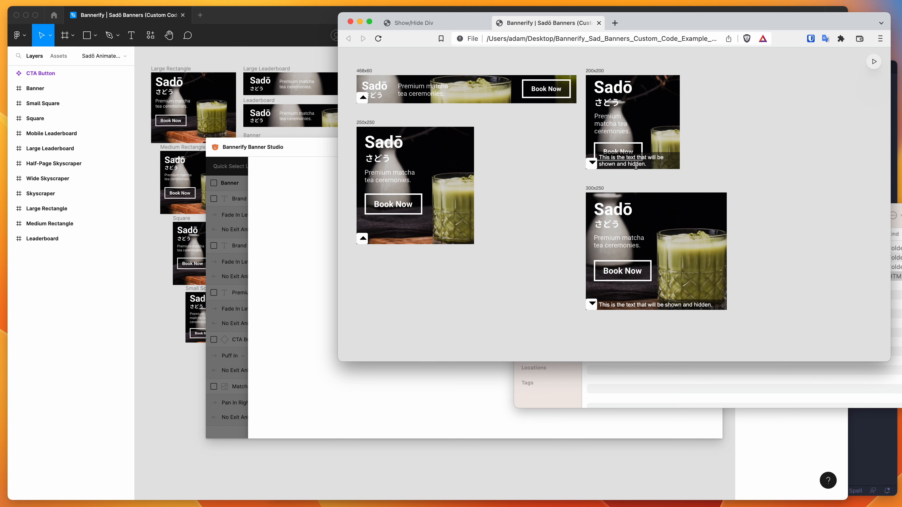
pyautogui.moveTo(662, 165); pyautogui.dragTo(603, 157)
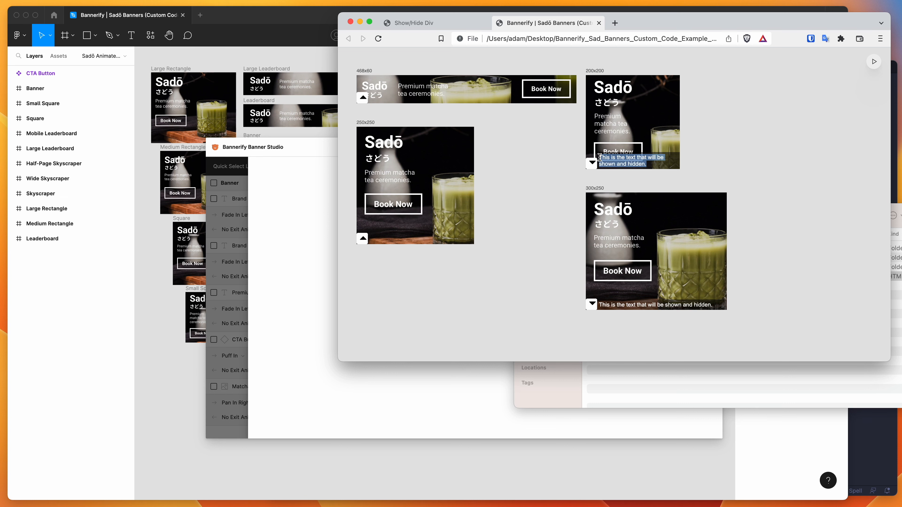
pyautogui.click(599, 158)
pyautogui.moveTo(657, 168)
pyautogui.mouseDown()
pyautogui.moveTo(599, 160)
pyautogui.moveTo(651, 165)
pyautogui.mouseUp()
pyautogui.click(651, 165)
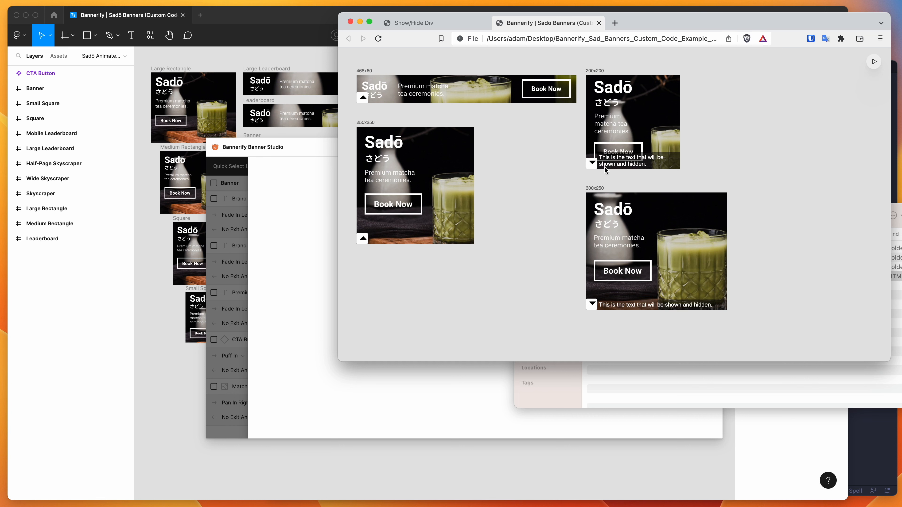
# - Hide the text on the 200x200 banner and toggle the text on the 300x250 banner again
pyautogui.click(592, 166)
pyautogui.click(593, 166)
pyautogui.click(592, 165)
pyautogui.click(592, 305)
pyautogui.click(592, 305)
# - Examine the single-line text on the 300x250 banner by selecting it, and hide it again
pyautogui.moveTo(600, 306)
pyautogui.mouseDown()
pyautogui.moveTo(714, 308)
pyautogui.moveTo(601, 305)
pyautogui.mouseUp()
pyautogui.click(712, 306)
pyautogui.click(605, 305)
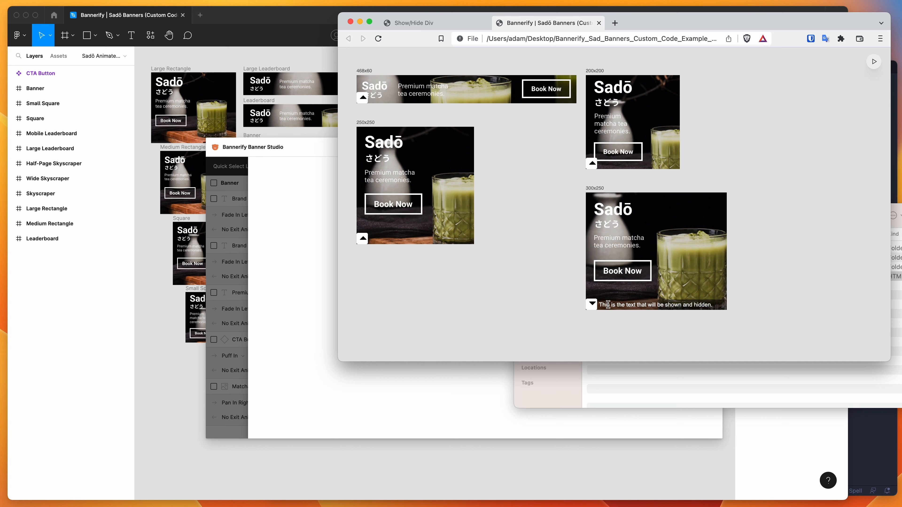
pyautogui.moveTo(599, 305); pyautogui.dragTo(722, 307)
pyautogui.click(708, 303)
pyautogui.moveTo(718, 306)
pyautogui.mouseDown()
pyautogui.moveTo(600, 305)
pyautogui.moveTo(714, 306)
pyautogui.mouseUp()
pyautogui.click(600, 305)
pyautogui.click(715, 309)
pyautogui.moveTo(715, 305); pyautogui.dragTo(658, 305)
pyautogui.click(658, 304)
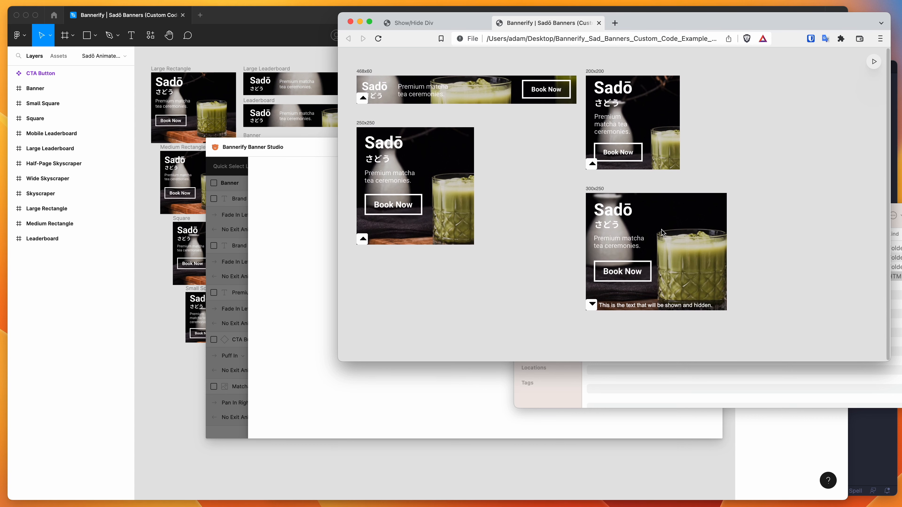
pyautogui.click(591, 305)
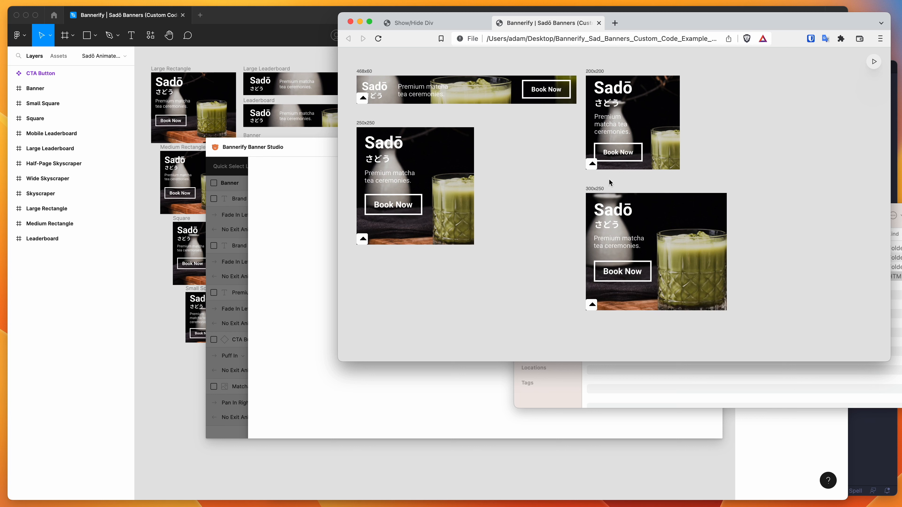
# - Test the show/hide text toggle on the 200x200, 468x60 and 250x250 banners
pyautogui.click(591, 164)
pyautogui.click(592, 165)
pyautogui.click(363, 98)
pyautogui.click(362, 97)
pyautogui.click(363, 239)
pyautogui.click(363, 239)
# - Switch back to Bannerify in Figma and reopen the HTML export settings
pyautogui.click(315, 243)
pyautogui.click(236, 230)
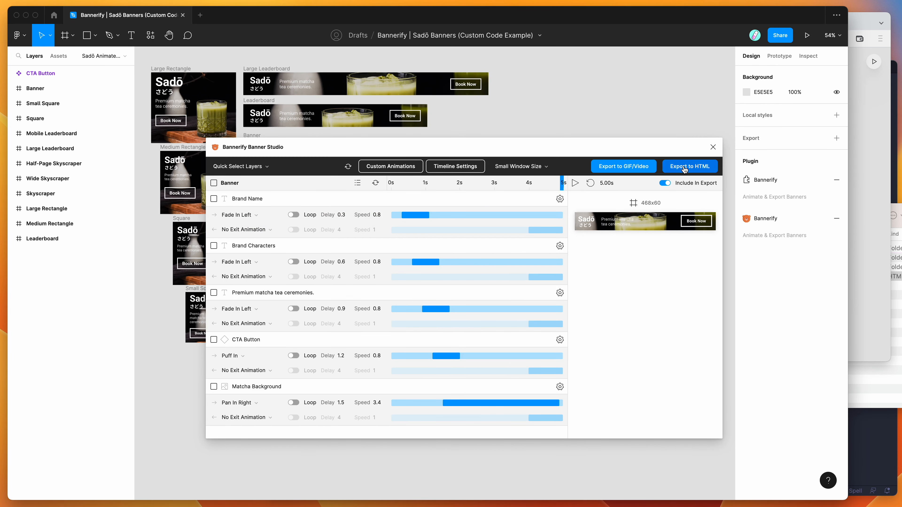
pyautogui.click(684, 168)
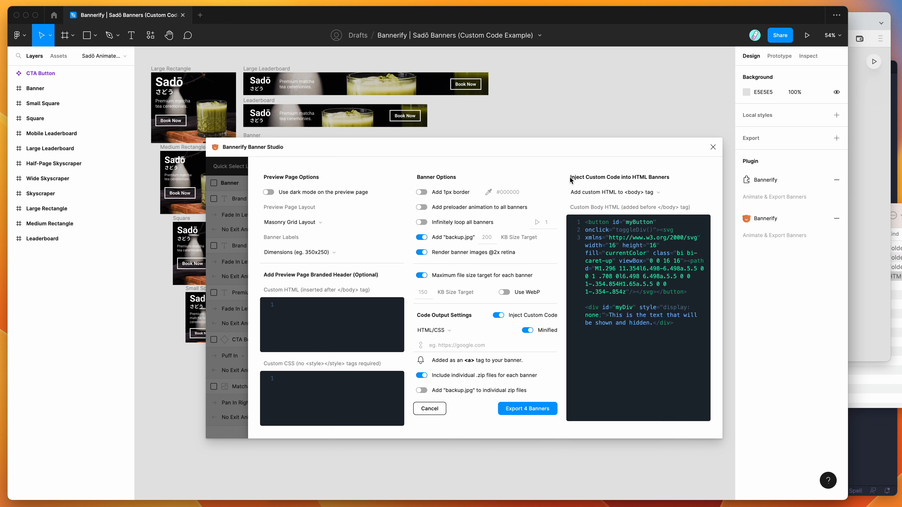
# - Review the list of custom code areas and the injected body HTML without changing the selected area
pyautogui.click(620, 193)
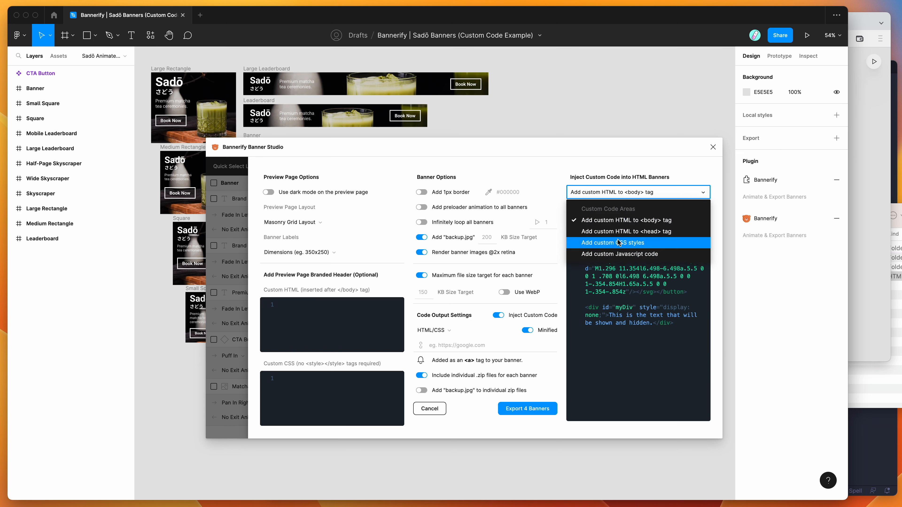
pyautogui.click(597, 174)
pyautogui.click(598, 192)
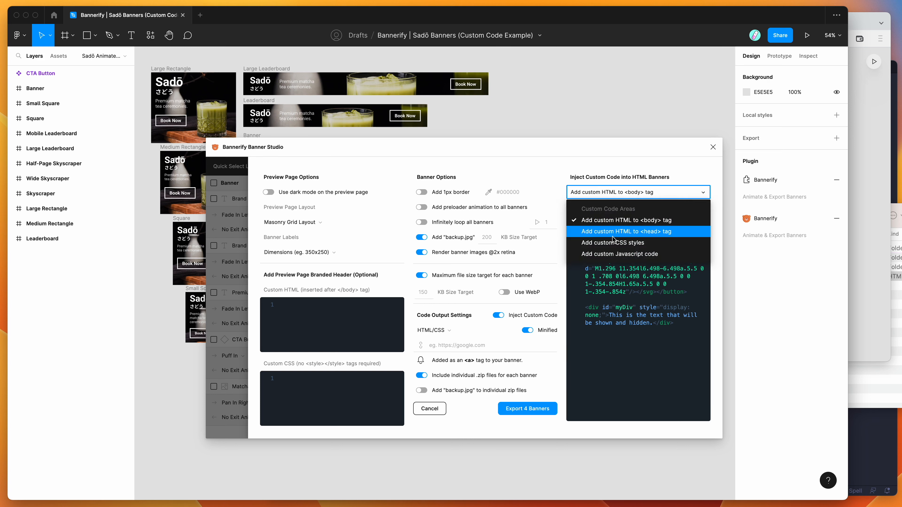
pyautogui.click(599, 176)
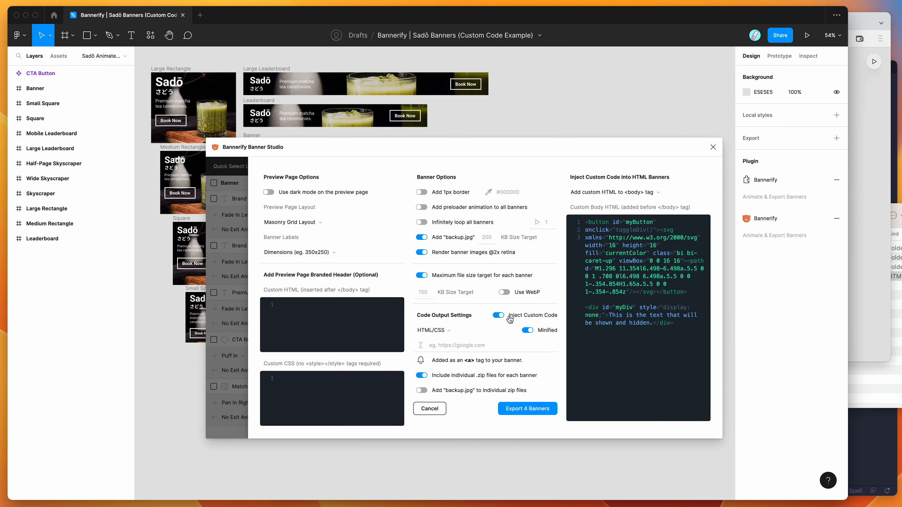
pyautogui.click(677, 323)
# - Export the 4 banners again with Inject Custom Code turned off and save the new zip file
pyautogui.click(521, 319)
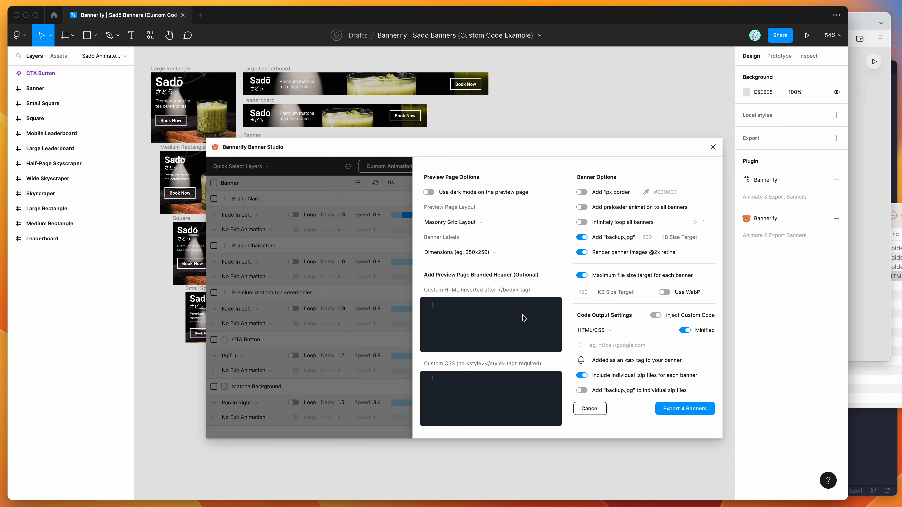
pyautogui.click(680, 410)
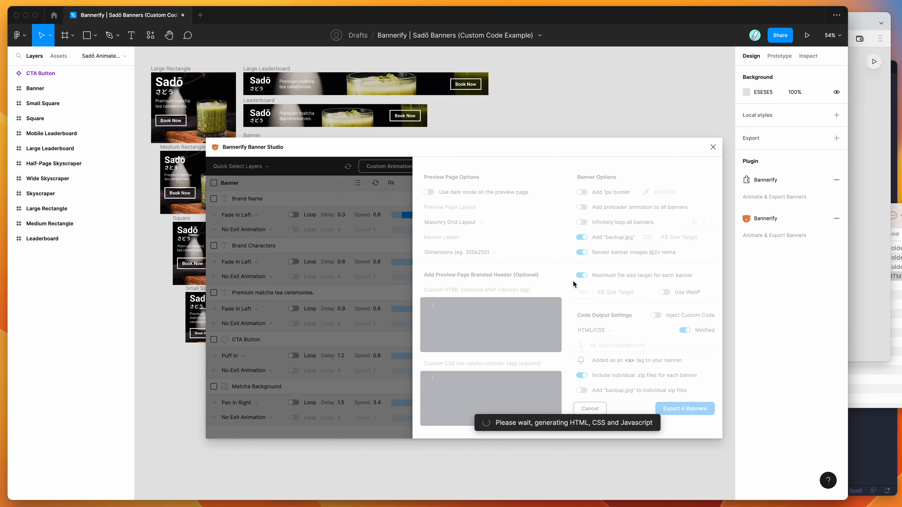
pyautogui.click(574, 323)
pyautogui.click(590, 344)
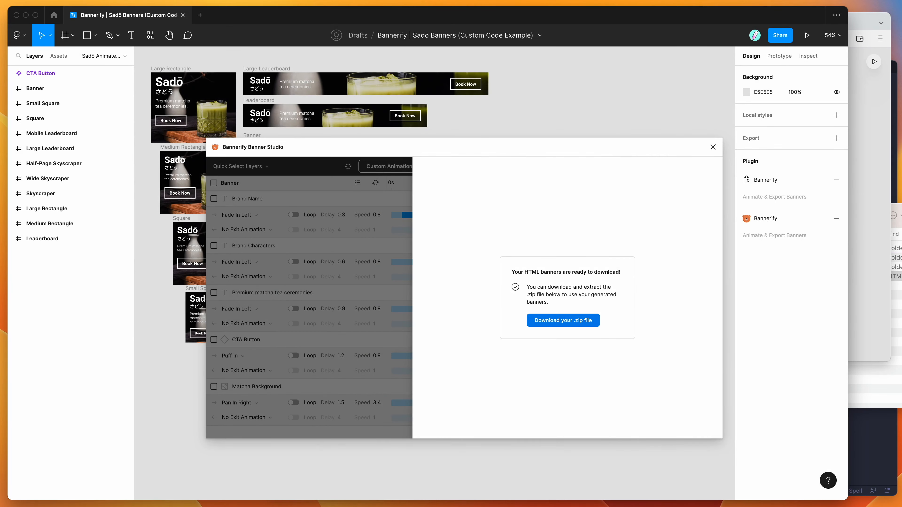
# - Extract the newest exported zip on the Desktop and open its index.html in the browser
pyautogui.click(879, 377)
pyautogui.click(552, 271)
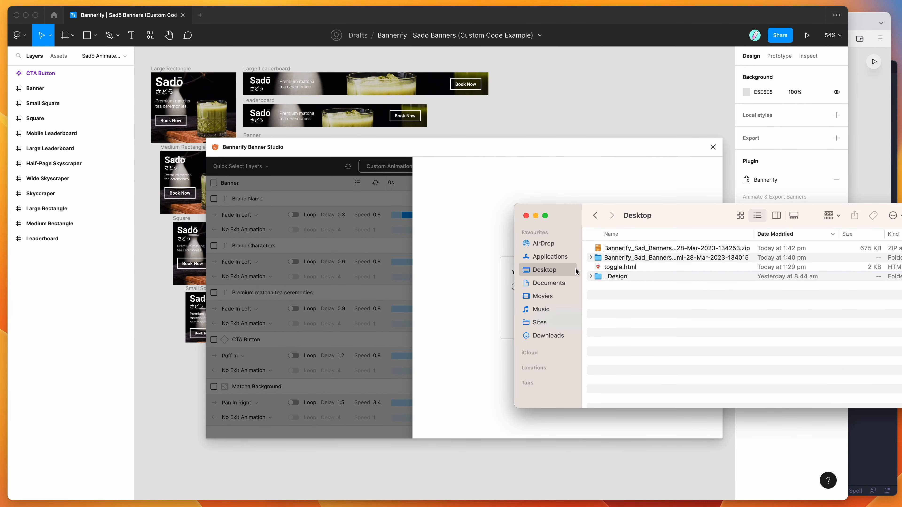
pyautogui.doubleClick(656, 249)
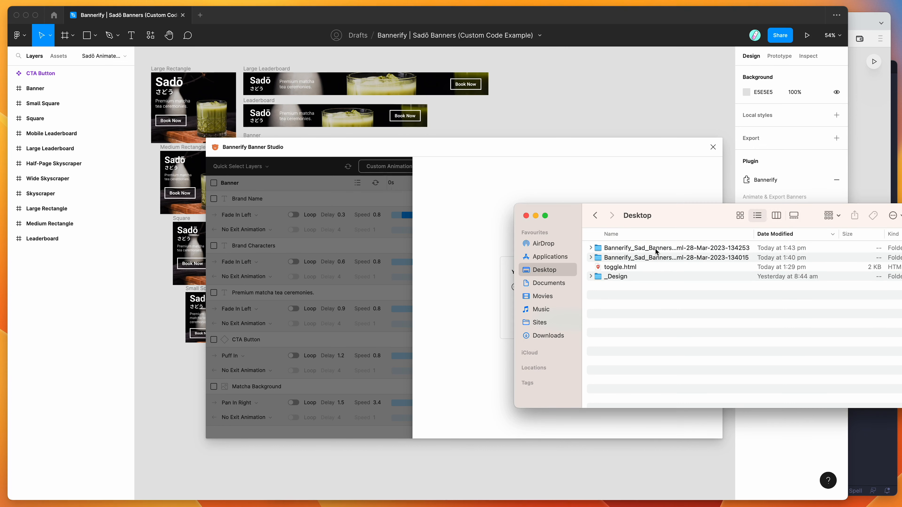
pyautogui.click(628, 248)
pyautogui.doubleClick(627, 249)
pyautogui.click(619, 277)
pyautogui.moveTo(619, 276); pyautogui.dragTo(872, 176)
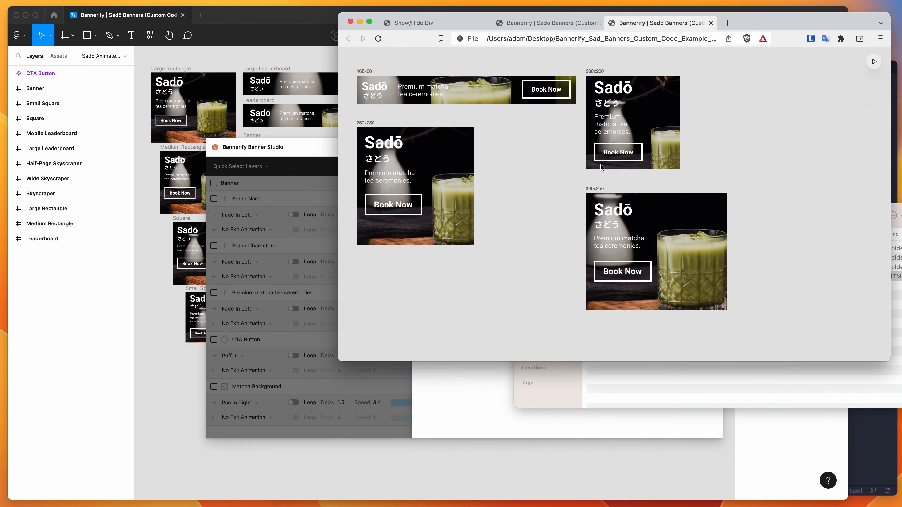
# - Return to Bannerify in Figma and close the export view to get back to the banner timeline
pyautogui.click(304, 155)
pyautogui.click(387, 244)
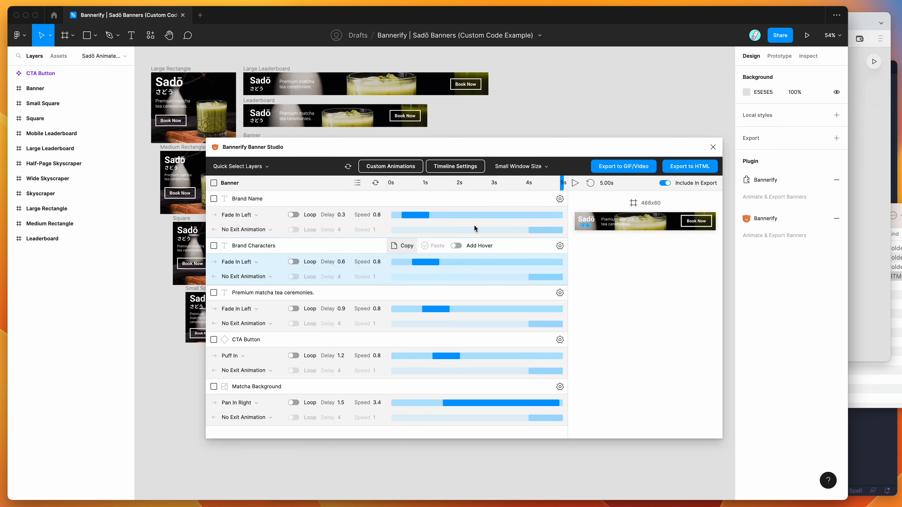
# - Open the HTML export settings, turn on Inject Custom Code and show the custom CSS styles area
pyautogui.click(676, 169)
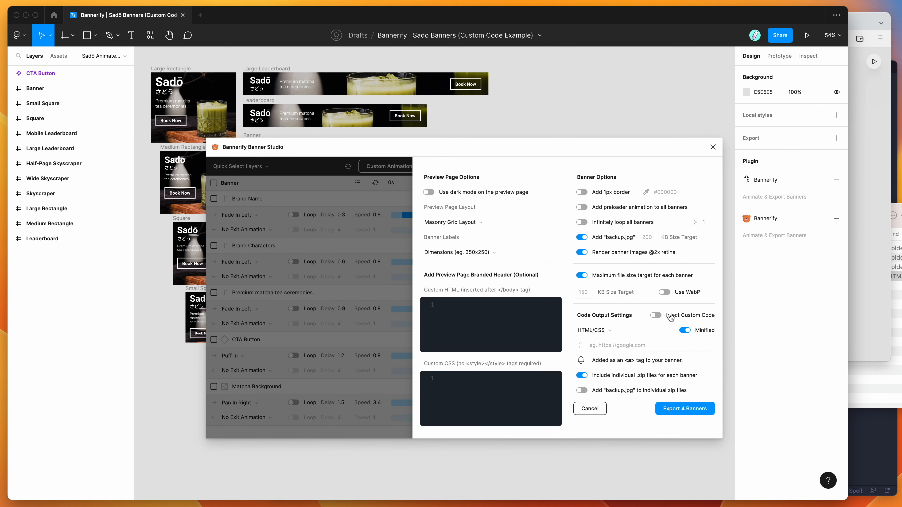
pyautogui.click(675, 318)
pyautogui.moveTo(679, 324); pyautogui.dragTo(589, 224)
pyautogui.click(679, 308)
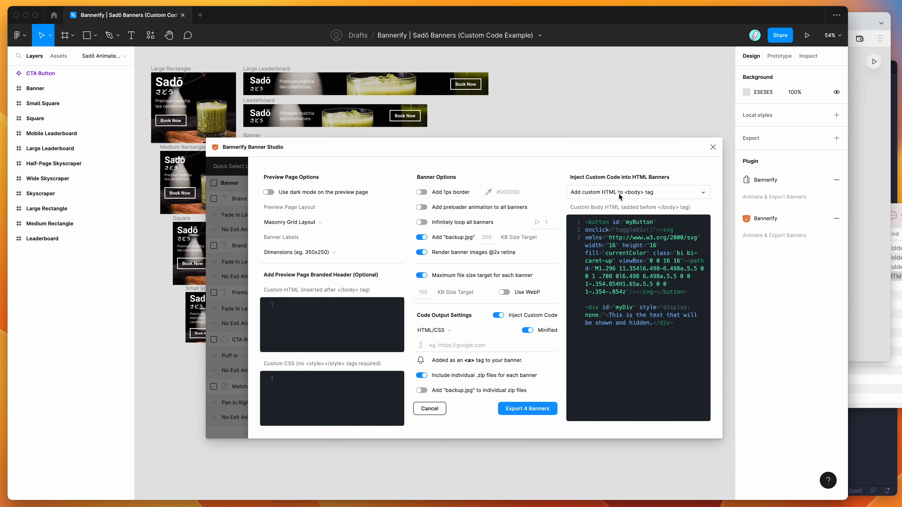
pyautogui.click(634, 195)
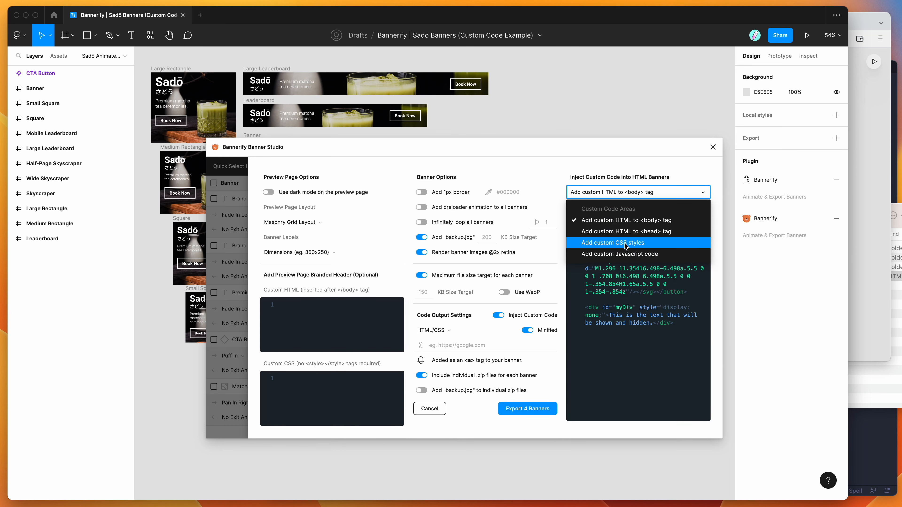
pyautogui.click(625, 236)
# - Switch Inject Custom Code off and back on twice
pyautogui.click(527, 317)
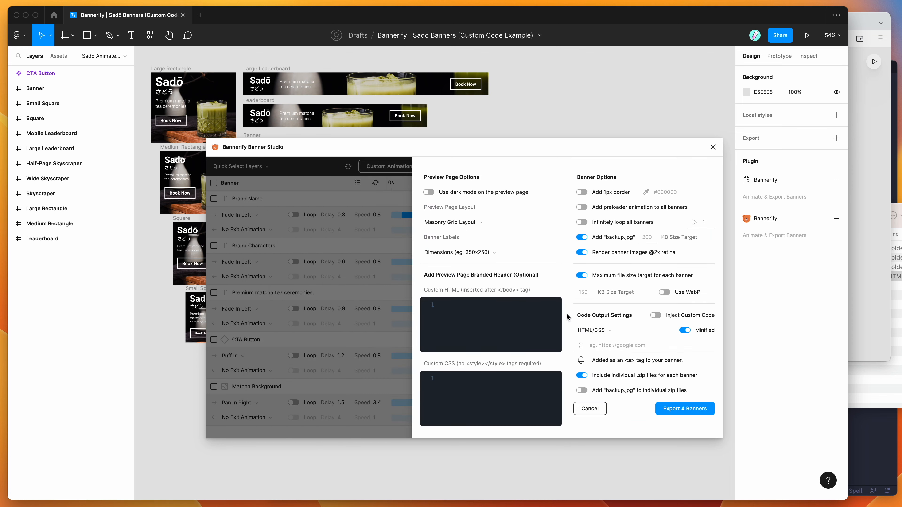
pyautogui.click(656, 315)
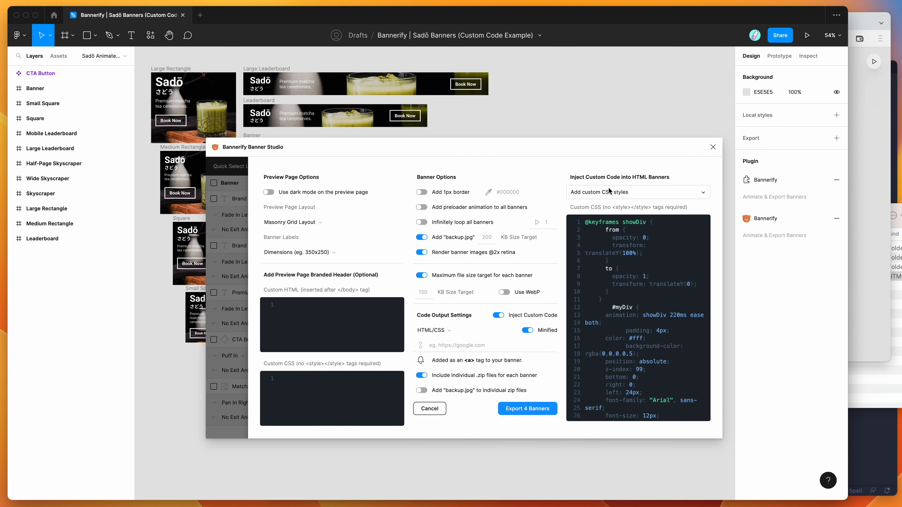
pyautogui.click(524, 315)
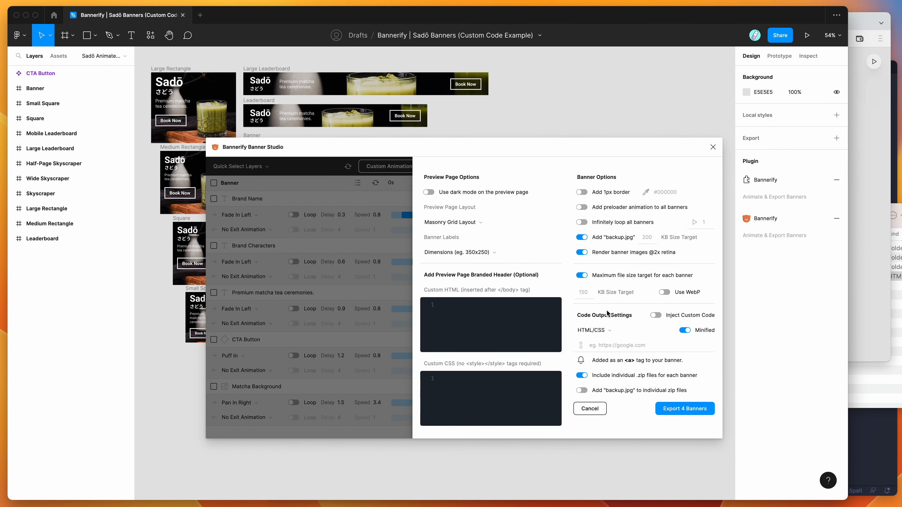
pyautogui.click(655, 316)
# - View the custom Javascript code area, and switch to the custom HTML to <head> tag area
pyautogui.click(629, 193)
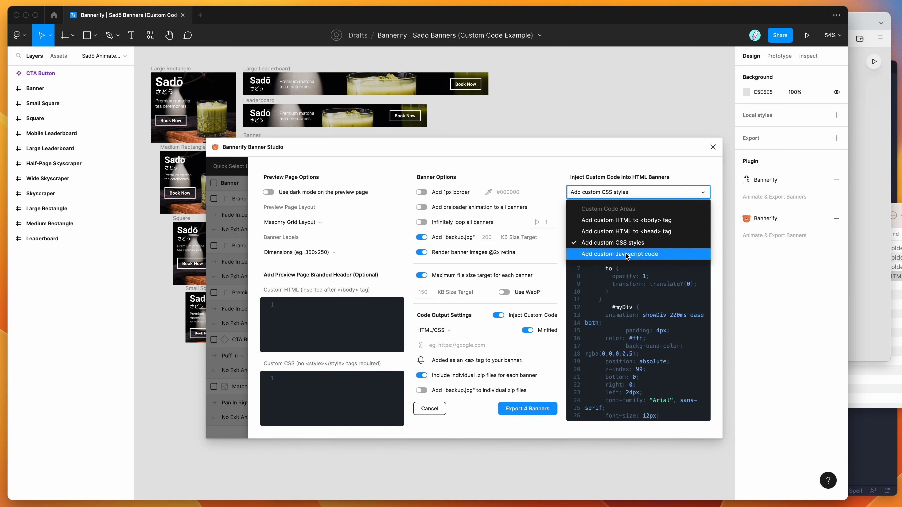
pyautogui.click(626, 253)
pyautogui.click(626, 192)
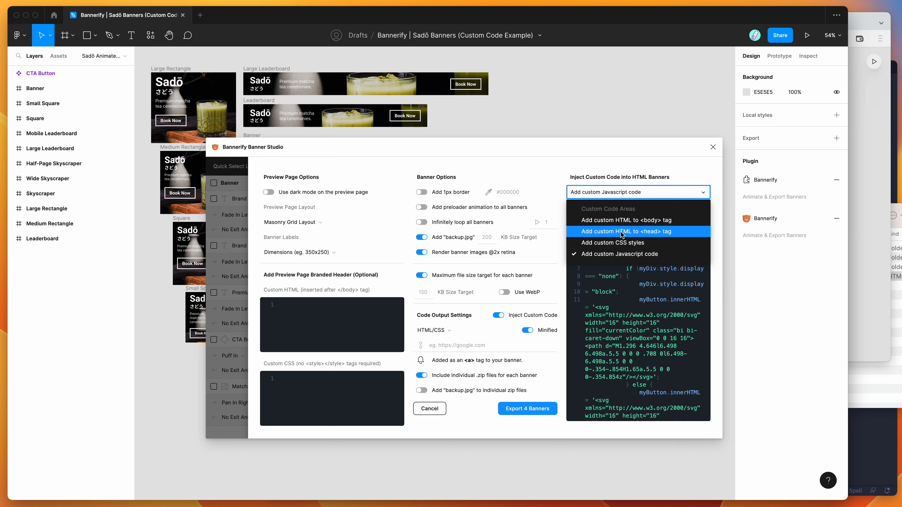
pyautogui.click(619, 233)
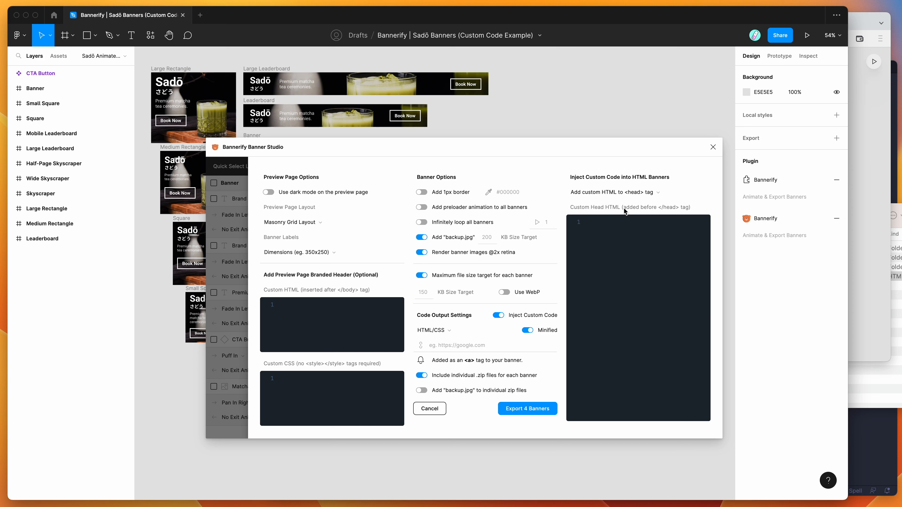
# - Open the index.html from the exported 300x250_Medium_Rectangle banner folder in the code editor
pyautogui.click(898, 300)
pyautogui.doubleClick(614, 270)
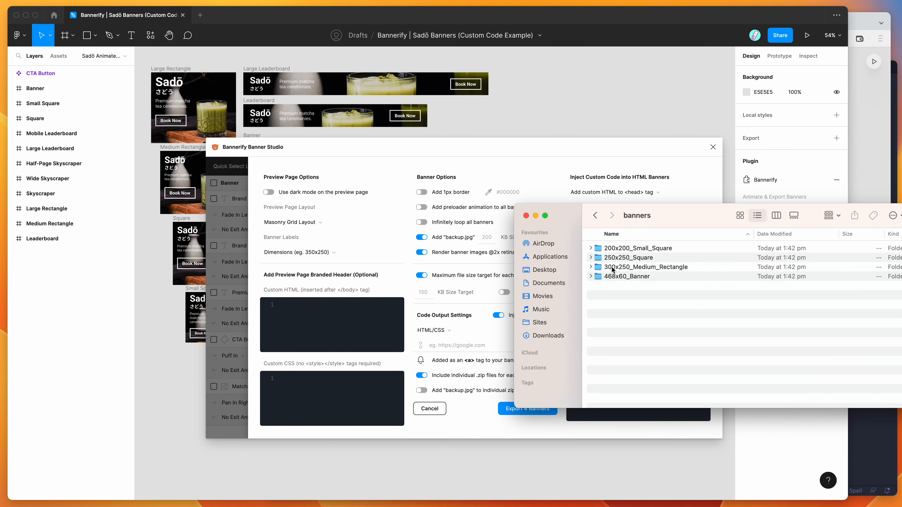
pyautogui.doubleClick(612, 269)
pyautogui.click(611, 258)
pyautogui.doubleClick(612, 260)
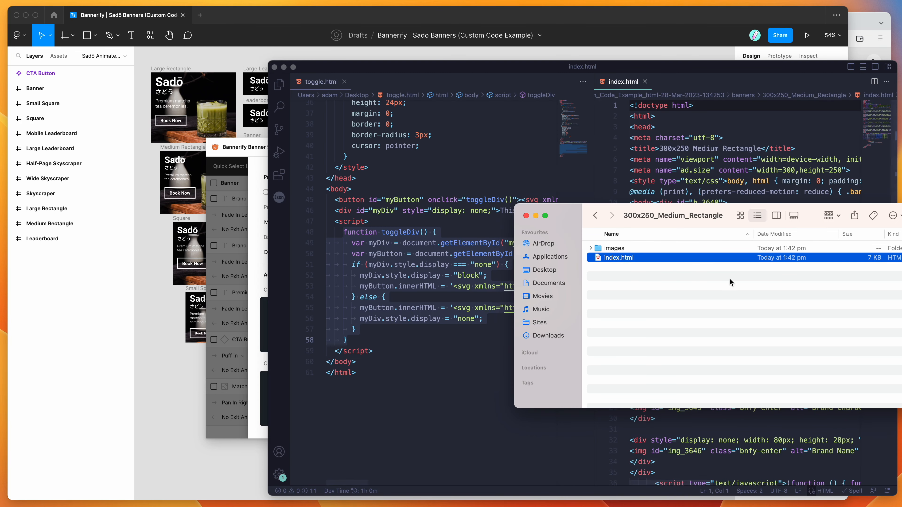
pyautogui.click(732, 181)
pyautogui.click(726, 138)
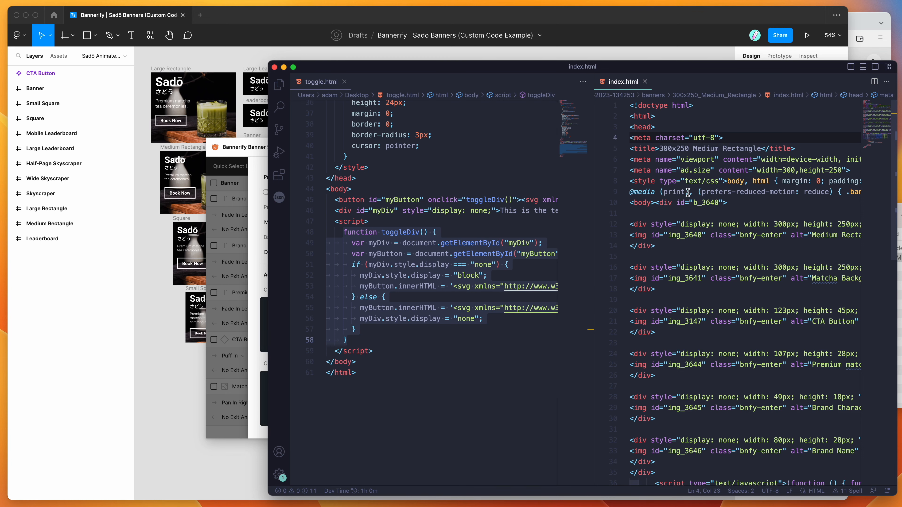
# - Put the closing </head> tag of the banner's index.html on its own line after the long style code
pyautogui.hscroll(15, 686, 193)
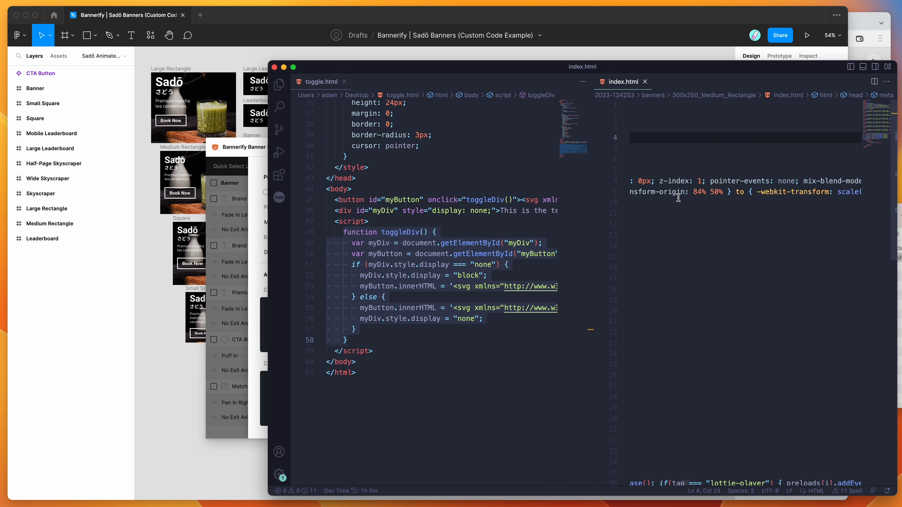
pyautogui.hscroll(20, 677, 196)
pyautogui.hscroll(-8, 677, 196)
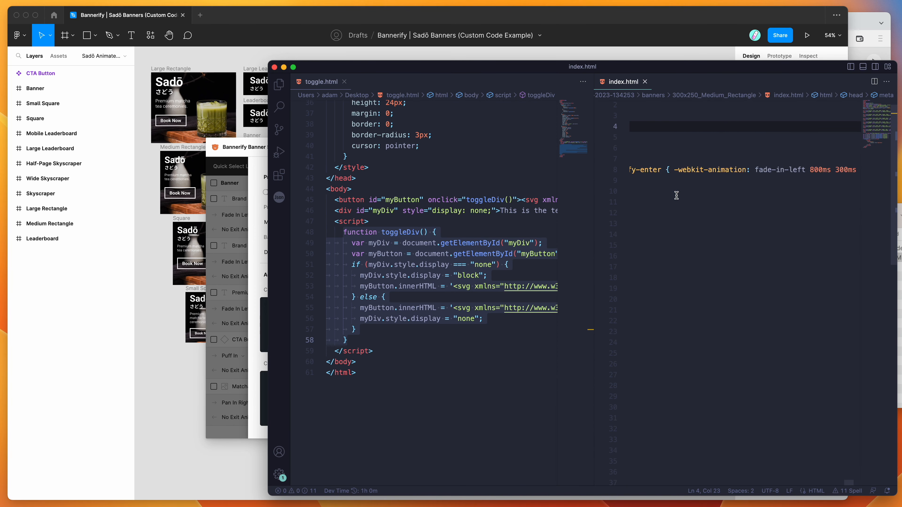
pyautogui.hscroll(-6, 677, 195)
pyautogui.click(727, 180)
pyautogui.press('Return')
pyautogui.scroll(1, 674, 149)
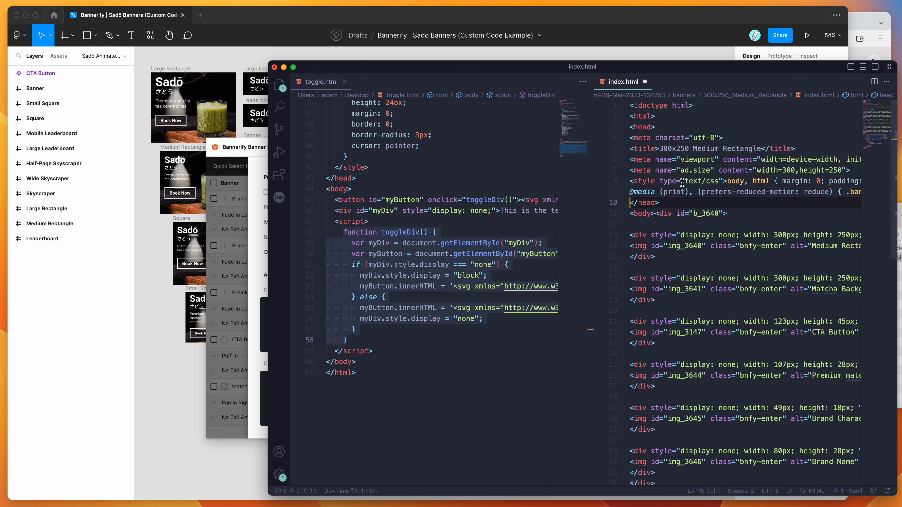
# - Indent the lines between the opening and closing head tags one level in index.html
pyautogui.moveTo(689, 192); pyautogui.dragTo(627, 139)
pyautogui.press('Tab')
pyautogui.click(657, 128)
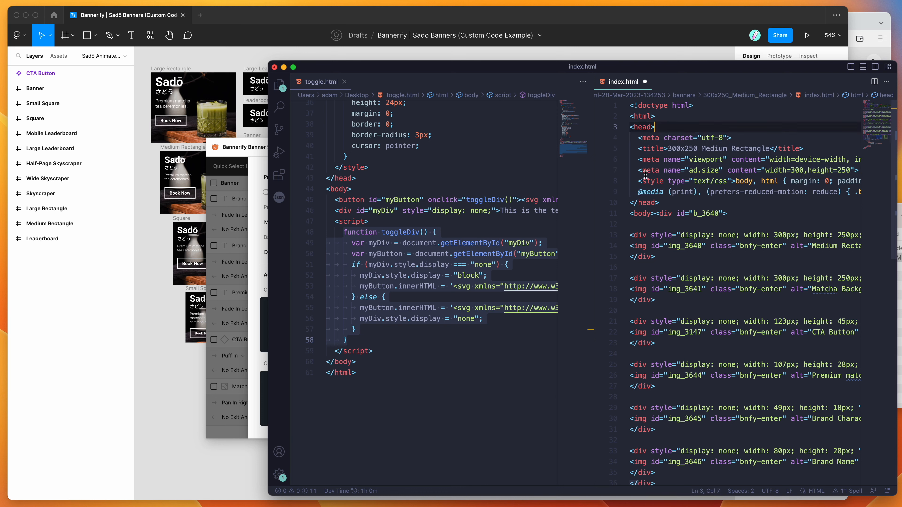
# - Examine the title, viewport meta, ad.size meta and style tags in the head of index.html
pyautogui.moveTo(638, 149); pyautogui.dragTo(668, 149)
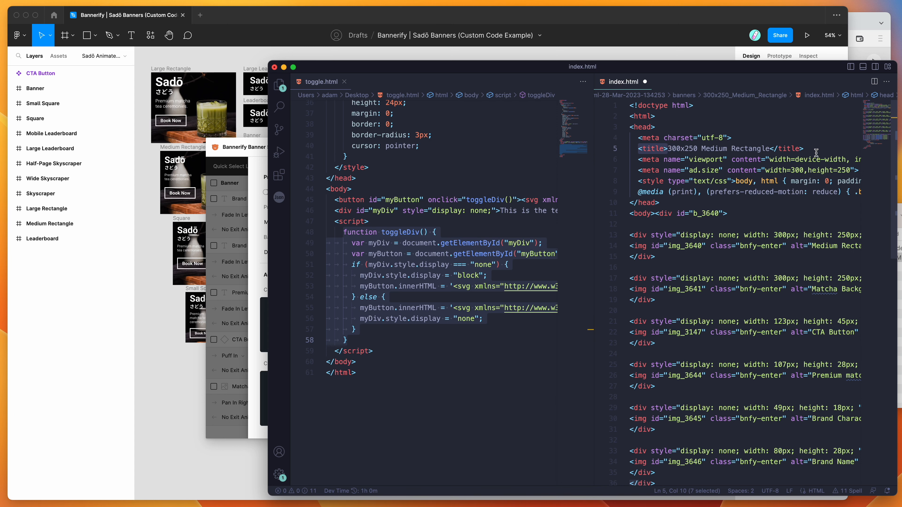
pyautogui.moveTo(814, 151); pyautogui.dragTo(729, 162)
pyautogui.hscroll(5, 721, 162)
pyautogui.hscroll(-5, 700, 163)
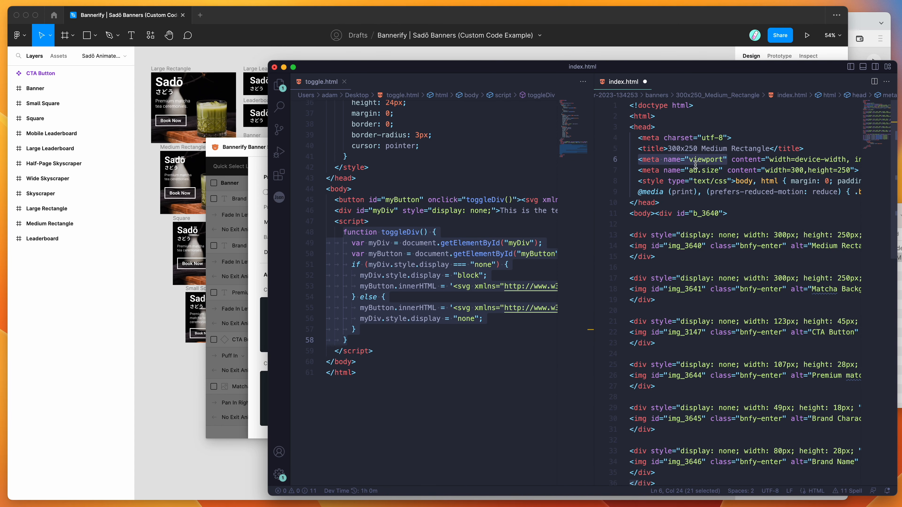
pyautogui.moveTo(689, 171); pyautogui.dragTo(719, 171)
pyautogui.hscroll(3, 715, 171)
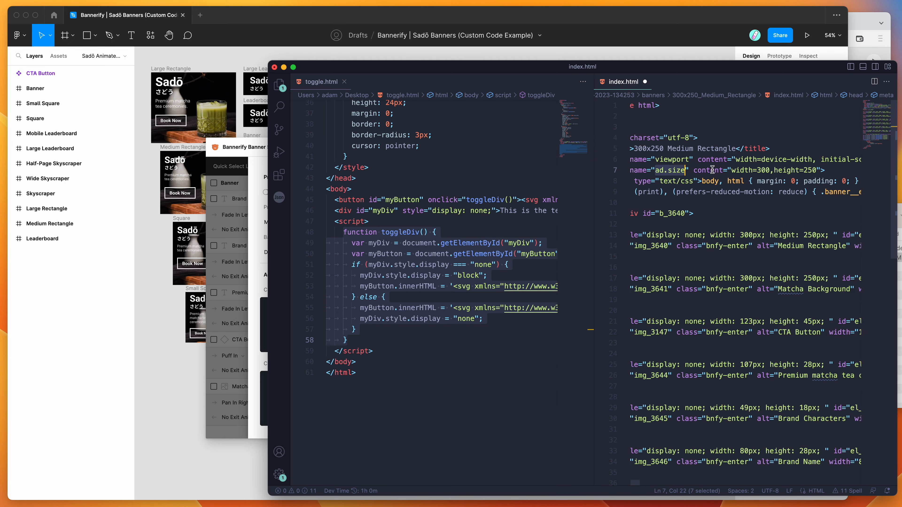
pyautogui.hscroll(2, 691, 166)
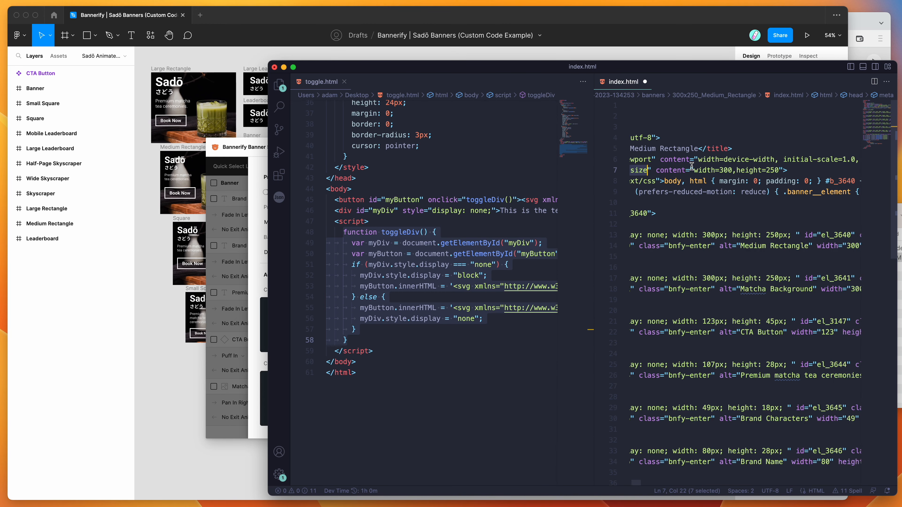
pyautogui.click(802, 171)
pyautogui.moveTo(801, 171); pyautogui.dragTo(719, 170)
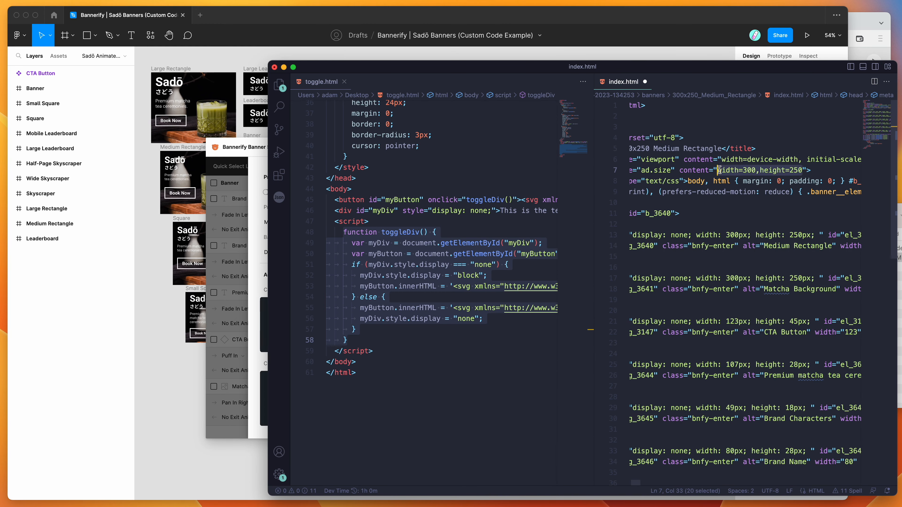
pyautogui.hscroll(-3, 718, 170)
pyautogui.click(718, 170)
pyautogui.moveTo(638, 181); pyautogui.dragTo(714, 181)
pyautogui.click(715, 181)
# - Insert two blank lines directly above the closing </head> tag and mark that spot as the injection point
pyautogui.click(638, 201)
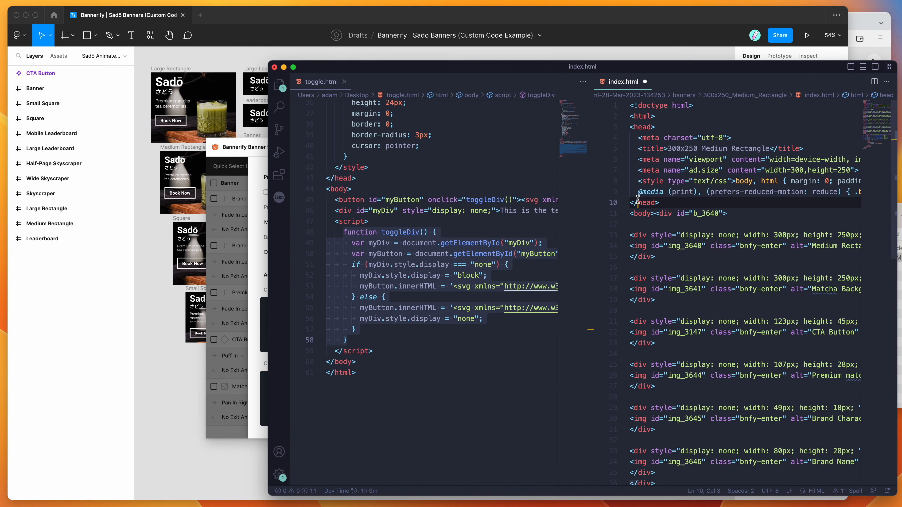
pyautogui.press('Left')
pyautogui.press('Return')
pyautogui.press('Return')
pyautogui.press('Up')
pyautogui.press('Up')
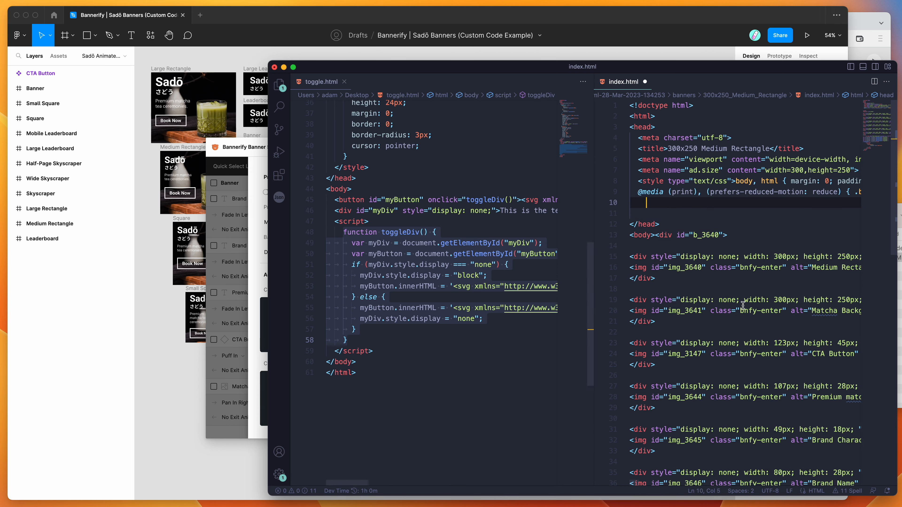
pyautogui.hscroll(1, 659, 206)
pyautogui.moveTo(652, 203); pyautogui.dragTo(619, 198)
# - Return to the Bannerify export settings in Figma and choose the custom HTML to <head> tag area
pyautogui.click(256, 151)
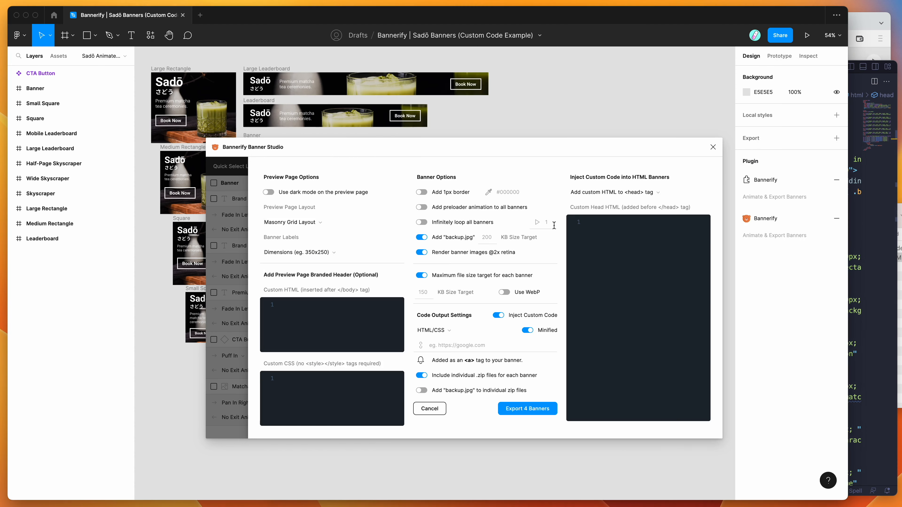
pyautogui.click(609, 191)
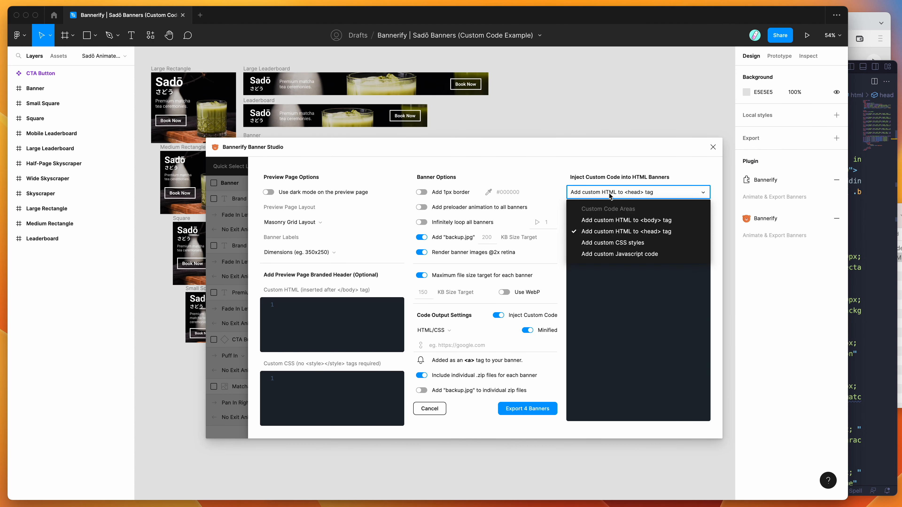
pyautogui.click(604, 232)
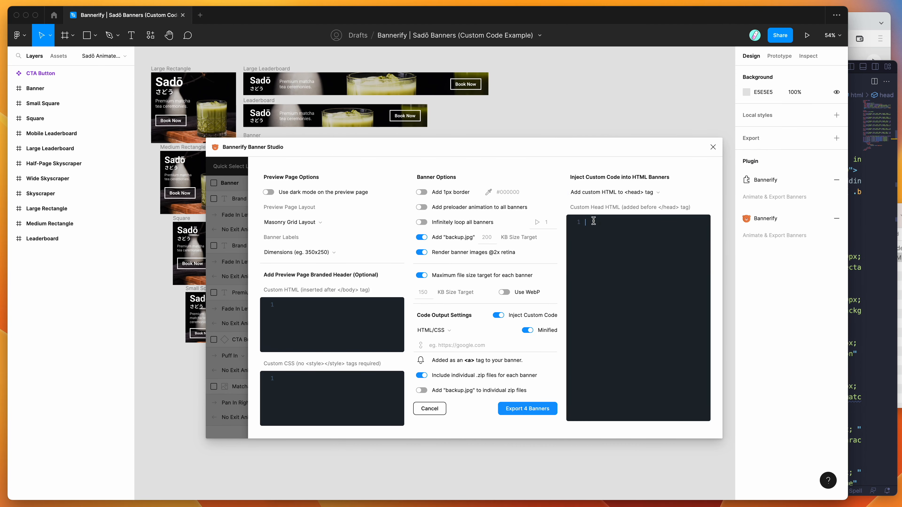
# - Copy the 300x250 Medium Rectangle title tag from index.html into the custom head HTML and highlight it
pyautogui.click(854, 181)
pyautogui.moveTo(812, 151); pyautogui.dragTo(638, 149)
pyautogui.press('super+c')
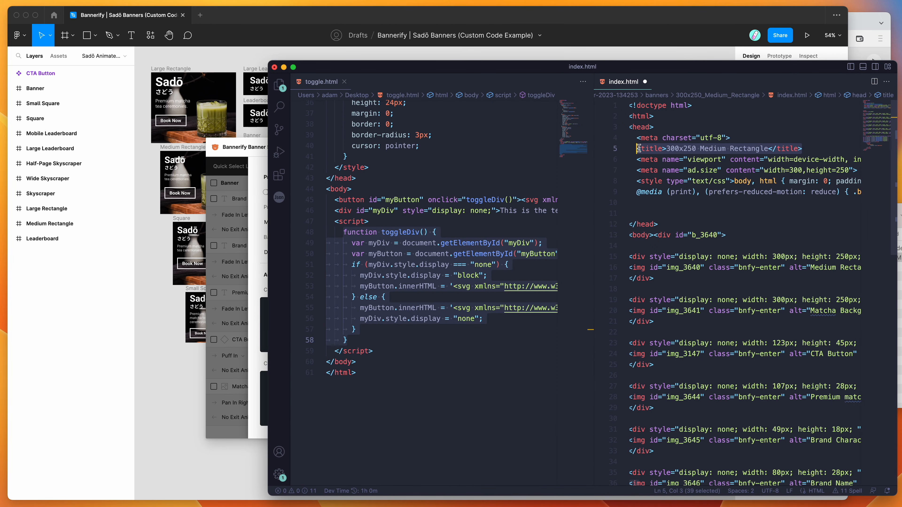
pyautogui.click(259, 164)
pyautogui.press('super+v')
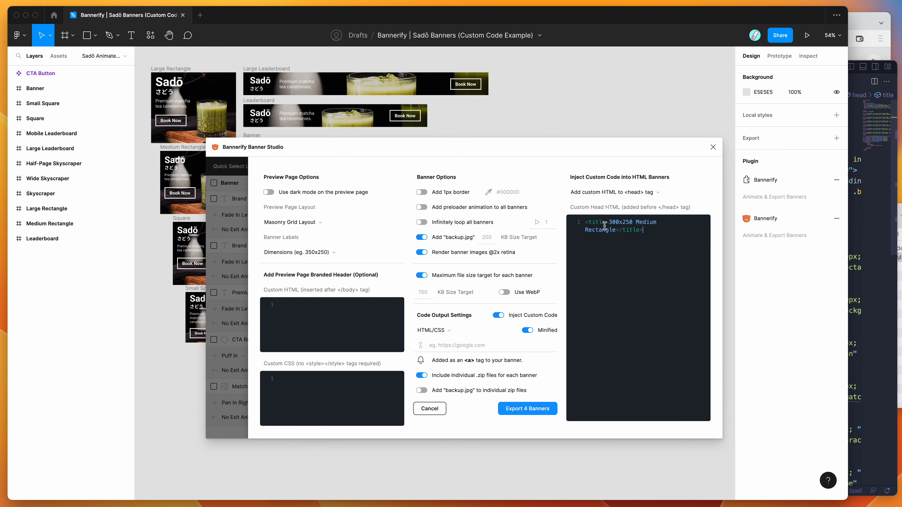
pyautogui.moveTo(644, 230); pyautogui.dragTo(573, 218)
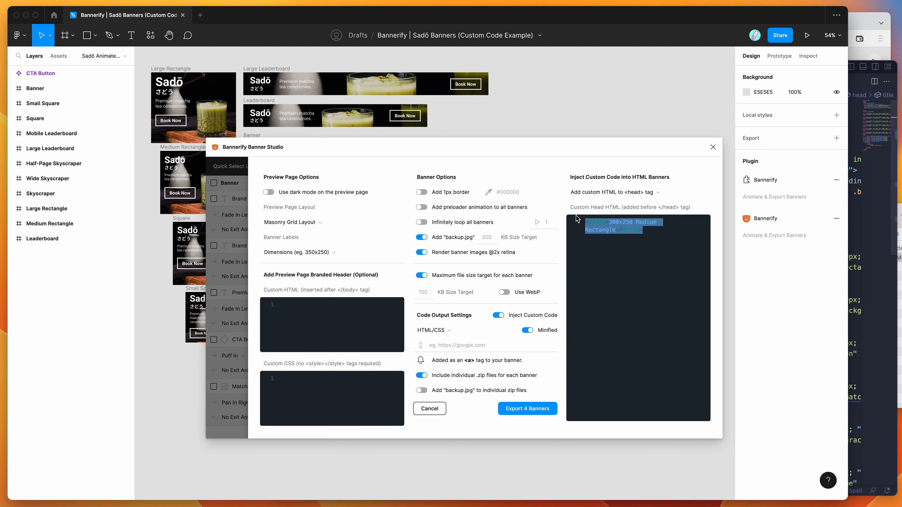
# - Add the ad.size meta tag with content width=300,height=250 from index.html below the title in the custom head HTML, removing the extra trailing space
pyautogui.click(854, 185)
pyautogui.click(854, 185)
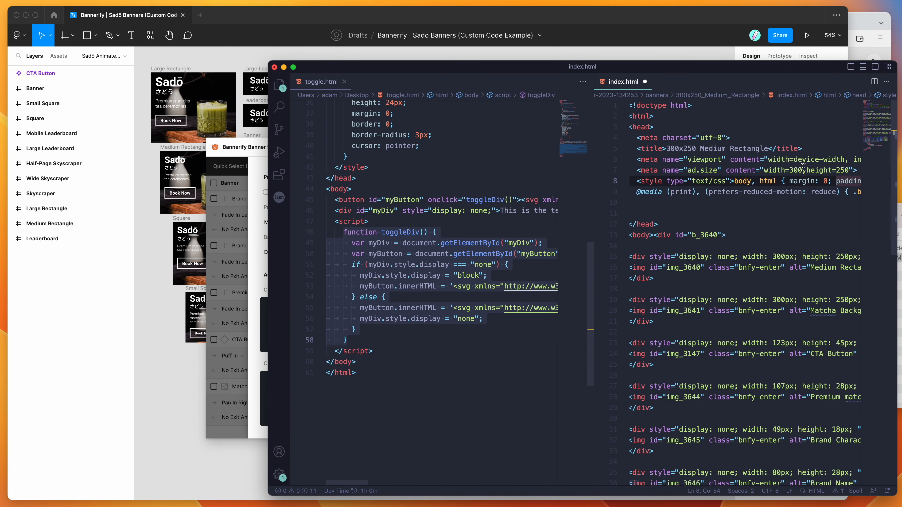
pyautogui.hscroll(2, 803, 167)
pyautogui.hscroll(-2, 826, 171)
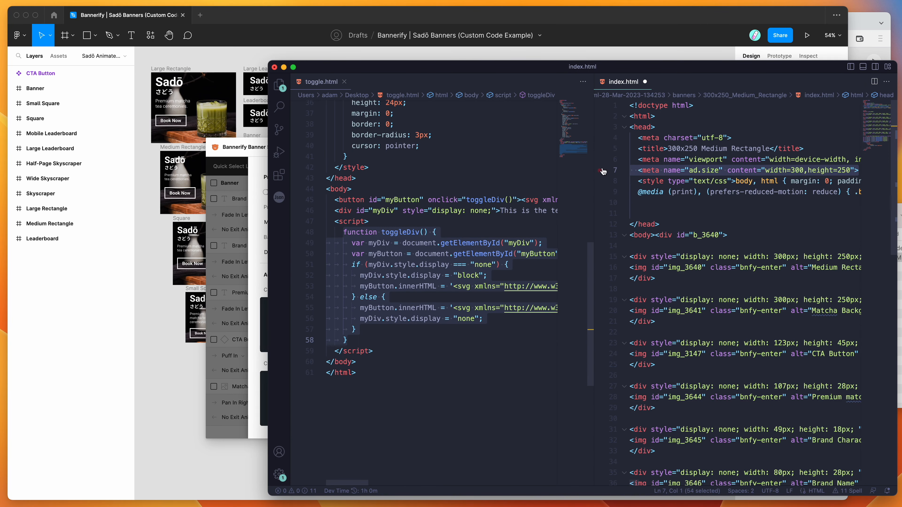
pyautogui.click(264, 176)
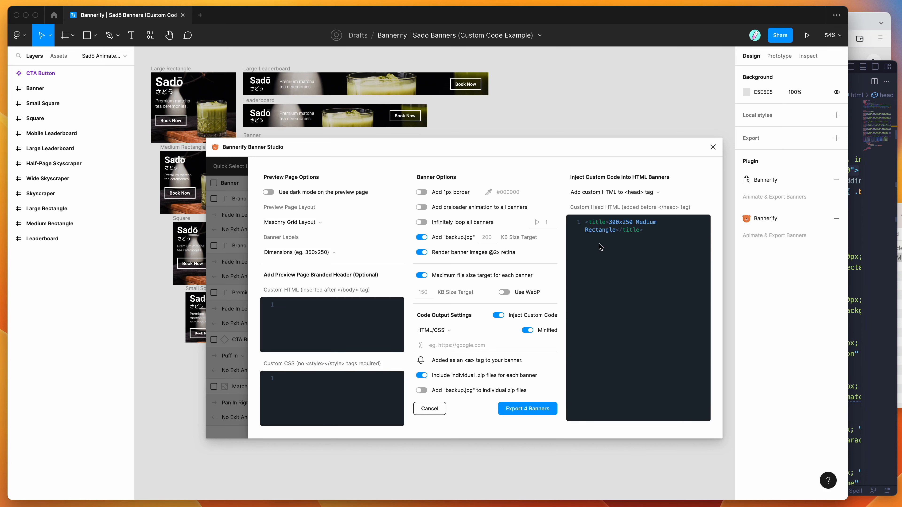
pyautogui.write('<meta name="ad.size" content="width=300,height=250">')
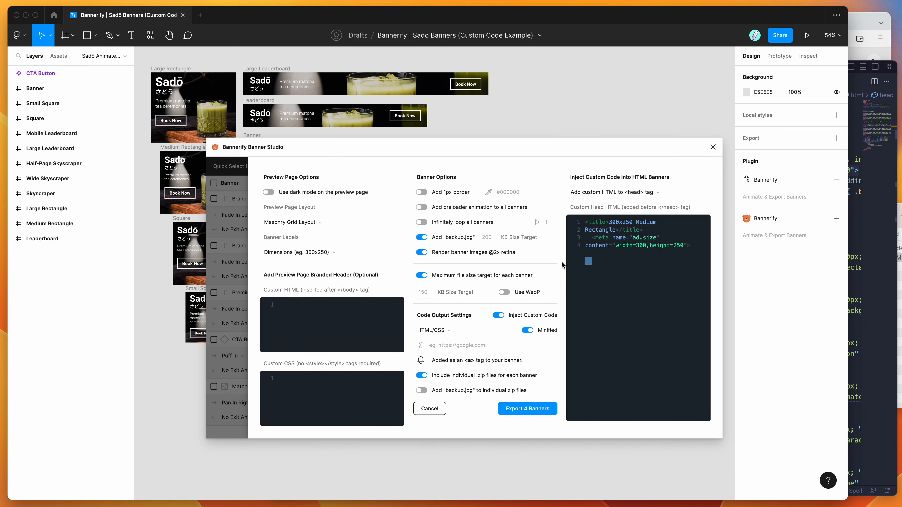
pyautogui.press('BackSpace')
# - Highlight the whole custom head HTML snippet, and return to the blank lines above </head> in index.html
pyautogui.moveTo(595, 253); pyautogui.dragTo(569, 216)
pyautogui.click(606, 269)
pyautogui.press('super+a')
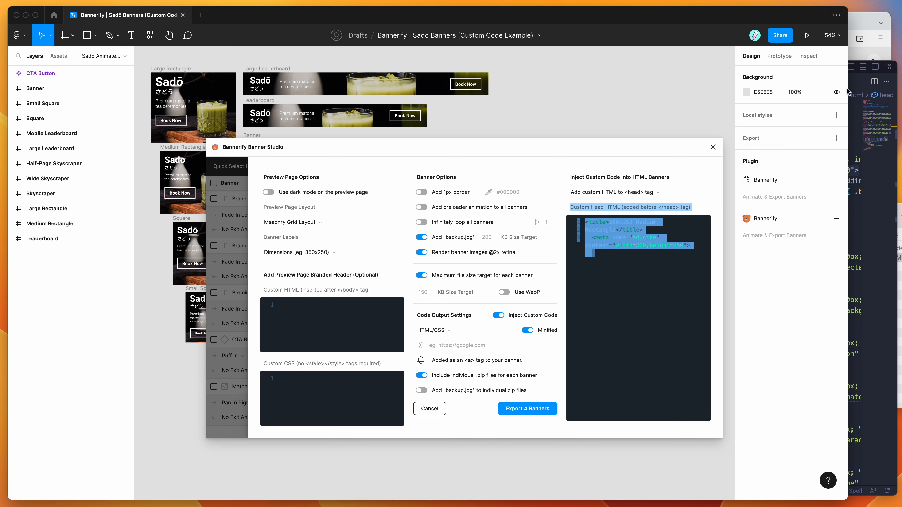
pyautogui.click(855, 140)
pyautogui.click(652, 202)
pyautogui.click(650, 214)
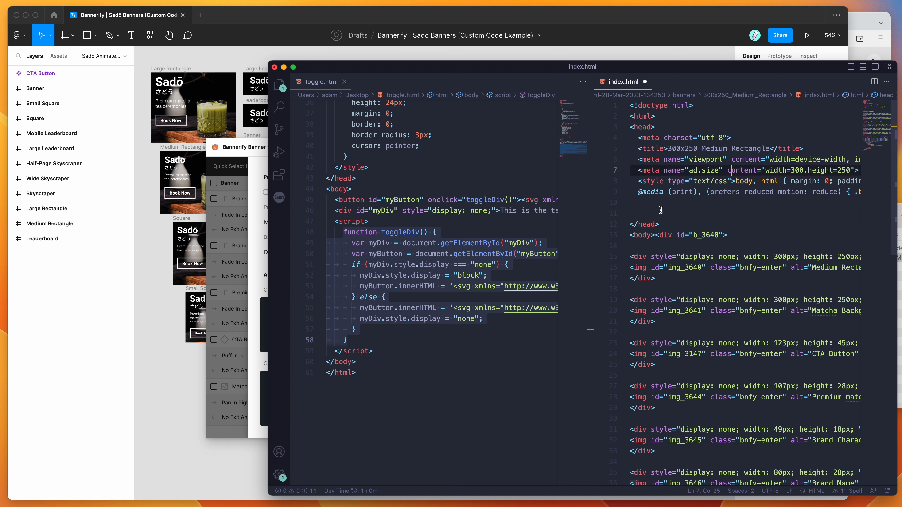
# - Highlight the closing </head> tag in index.html, and return to Figma to highlight the custom head HTML snippet in the Bannerify export settings
pyautogui.moveTo(659, 224); pyautogui.dragTo(629, 224)
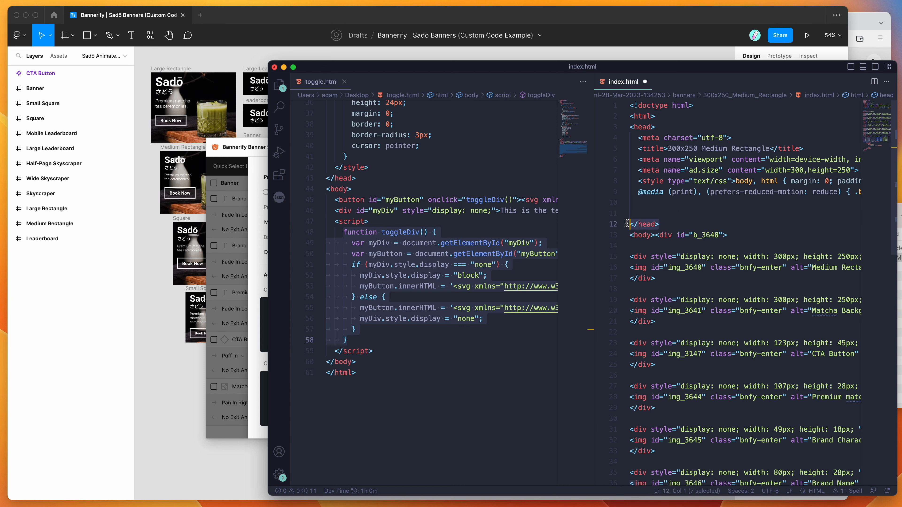
pyautogui.click(680, 222)
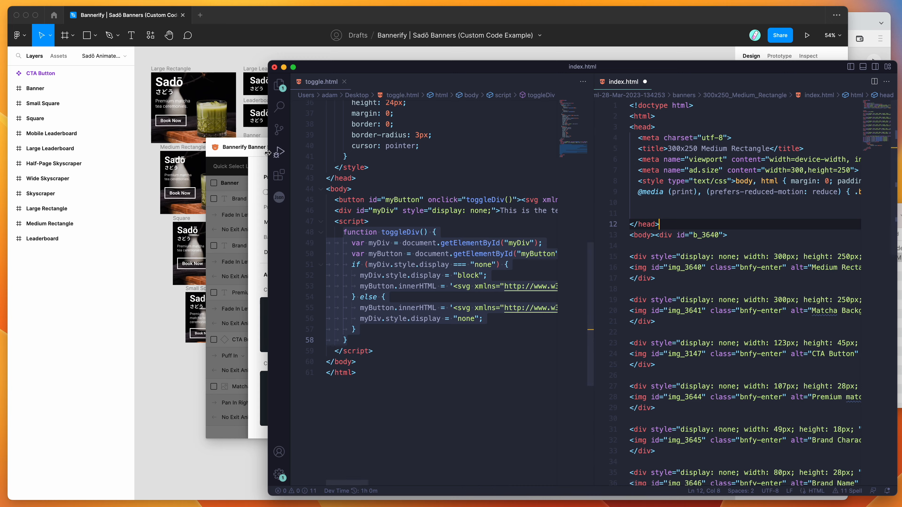
pyautogui.click(252, 149)
pyautogui.click(617, 255)
pyautogui.moveTo(617, 254); pyautogui.dragTo(548, 208)
pyautogui.click(637, 291)
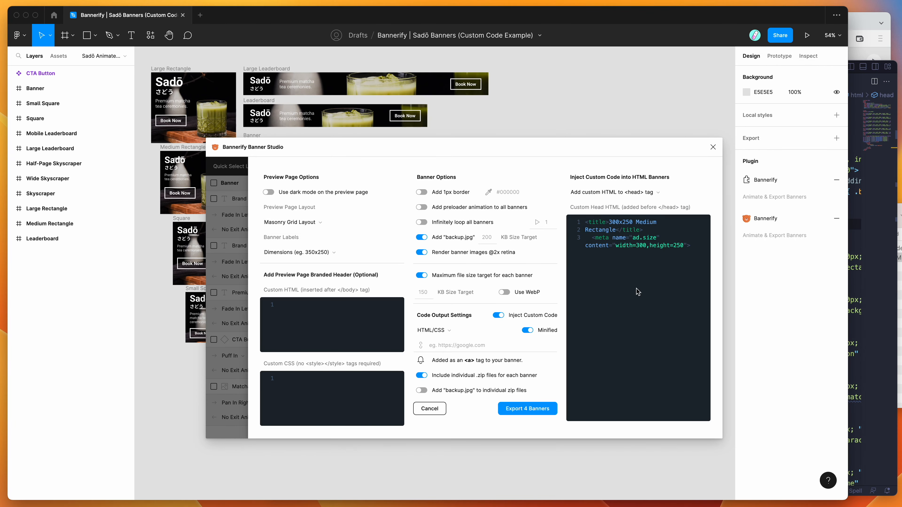
# - Delete the entire custom head HTML snippet and switch the custom code area to custom HTML for the <body> tag
pyautogui.moveTo(636, 255); pyautogui.dragTo(576, 227)
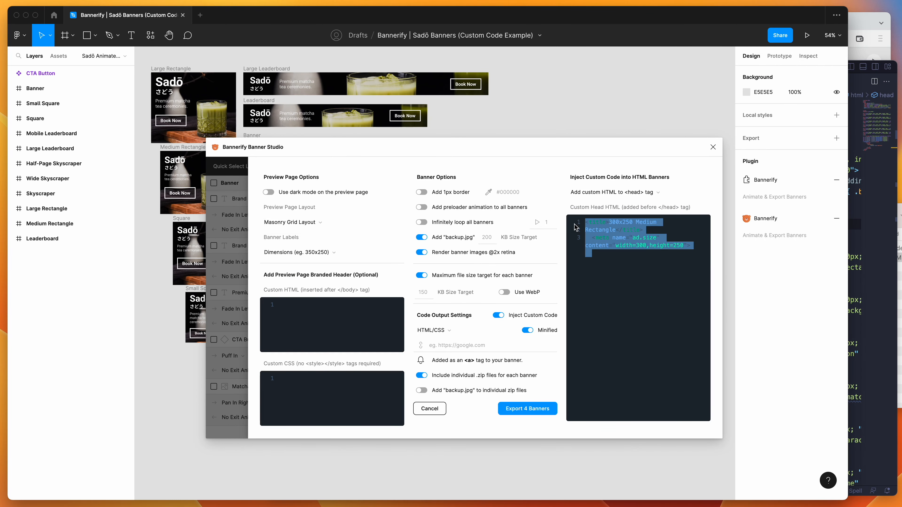
pyautogui.press('BackSpace')
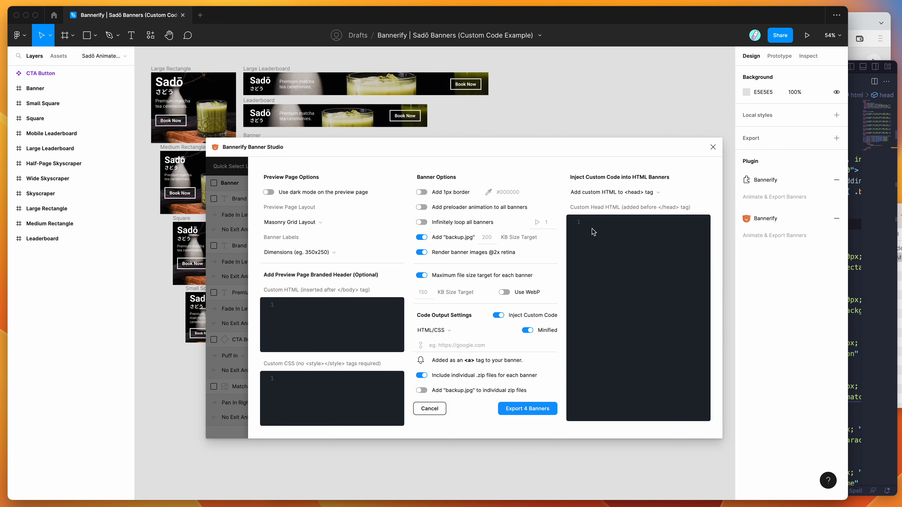
pyautogui.click(598, 192)
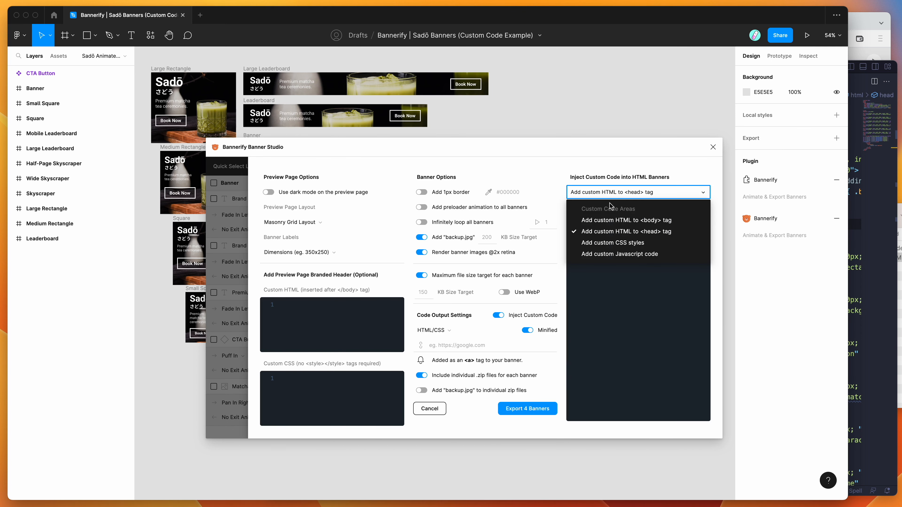
pyautogui.click(609, 221)
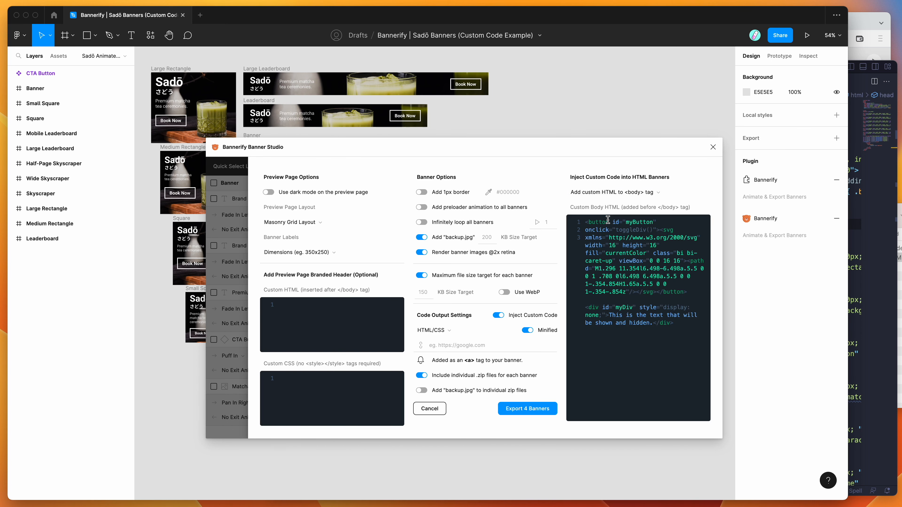
# - Highlight the myDiv element and the whole myButton and myDiv snippet in the custom body HTML
pyautogui.moveTo(677, 323); pyautogui.dragTo(609, 312)
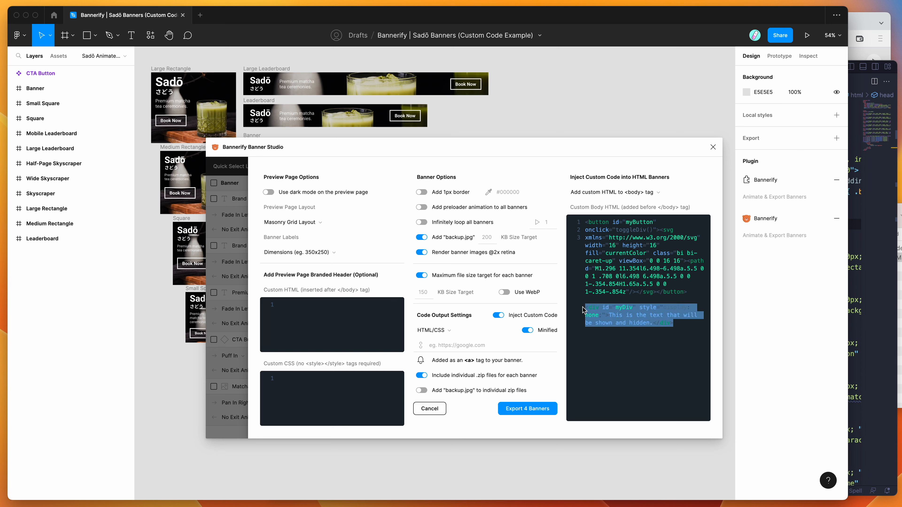
pyautogui.moveTo(683, 323); pyautogui.dragTo(578, 223)
pyautogui.click(680, 322)
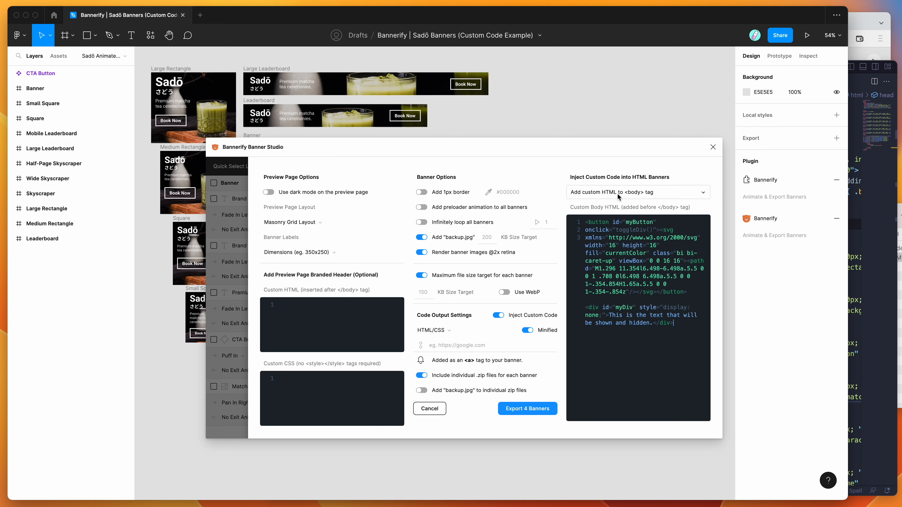
pyautogui.moveTo(680, 322); pyautogui.dragTo(584, 312)
pyautogui.click(678, 325)
# - Turn the Inject Custom Code option off and back on, and nudge the Bannerify Banner Studio window slightly
pyautogui.click(521, 319)
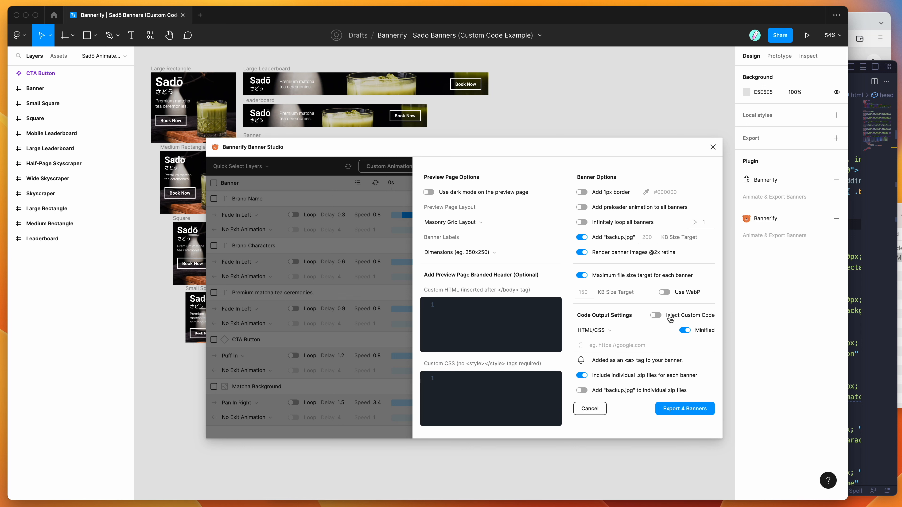
pyautogui.click(655, 316)
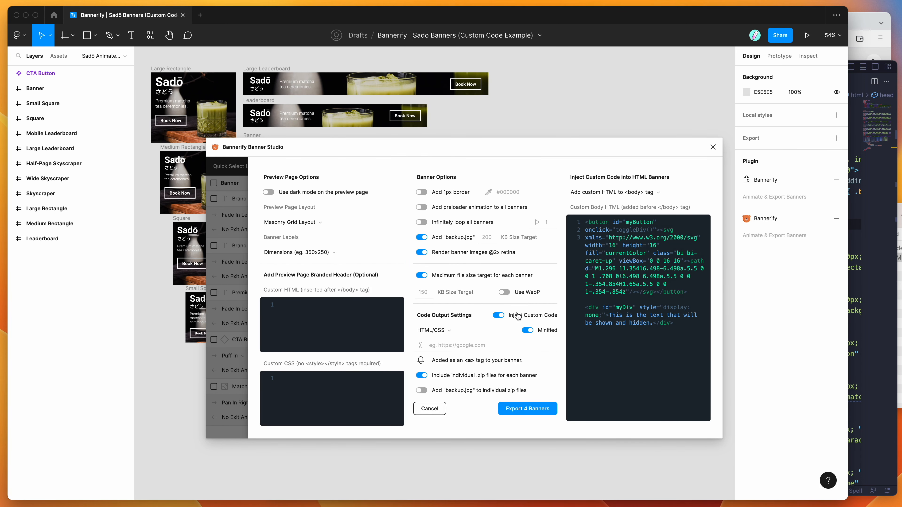
pyautogui.moveTo(570, 145); pyautogui.dragTo(567, 144)
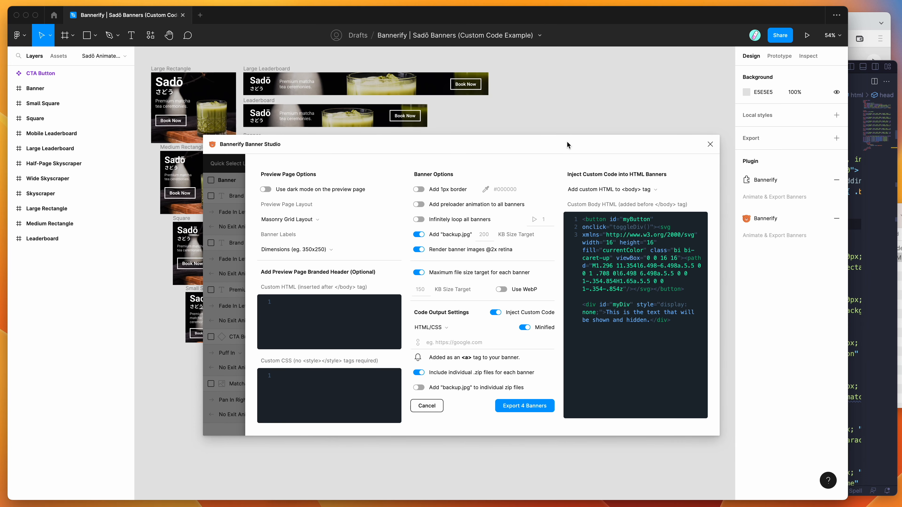